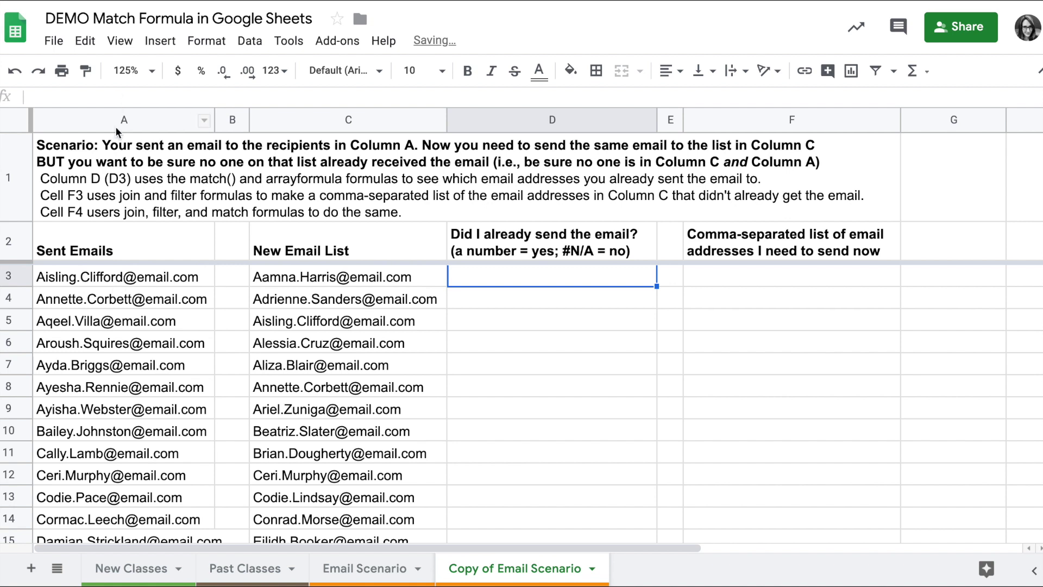
# - Inspect the addresses in the Sent Emails and New Email List columns before adding the check
pyautogui.click(113, 300)
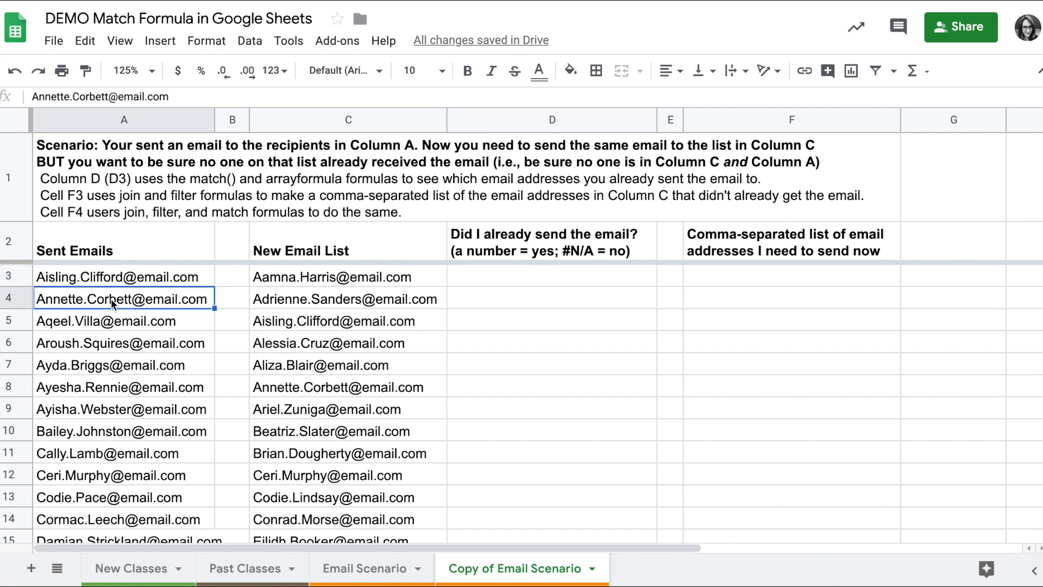
pyautogui.click(314, 275)
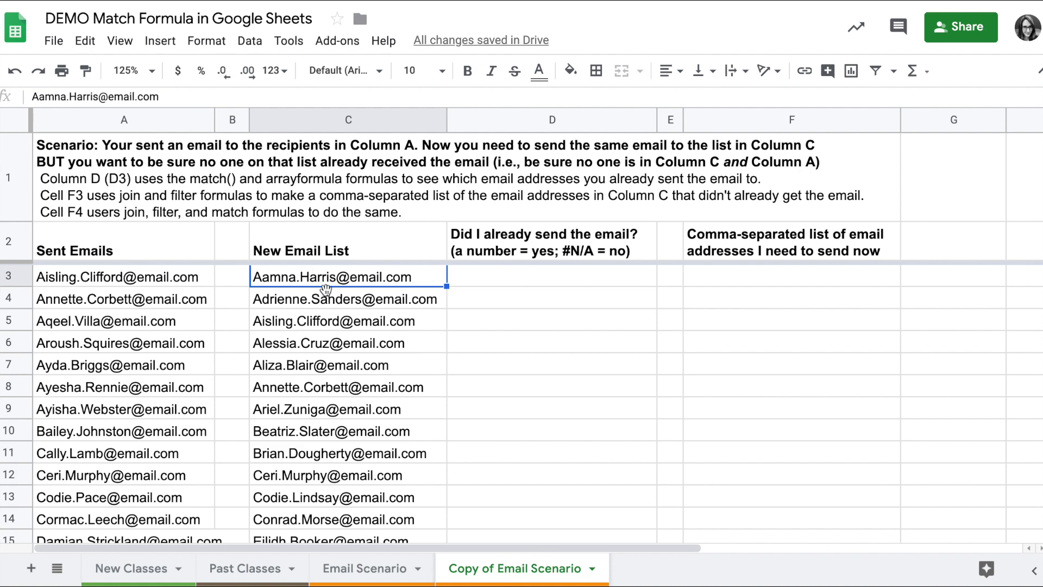
pyautogui.scroll(-3, 331, 436)
pyautogui.scroll(3, 331, 435)
pyautogui.click(544, 280)
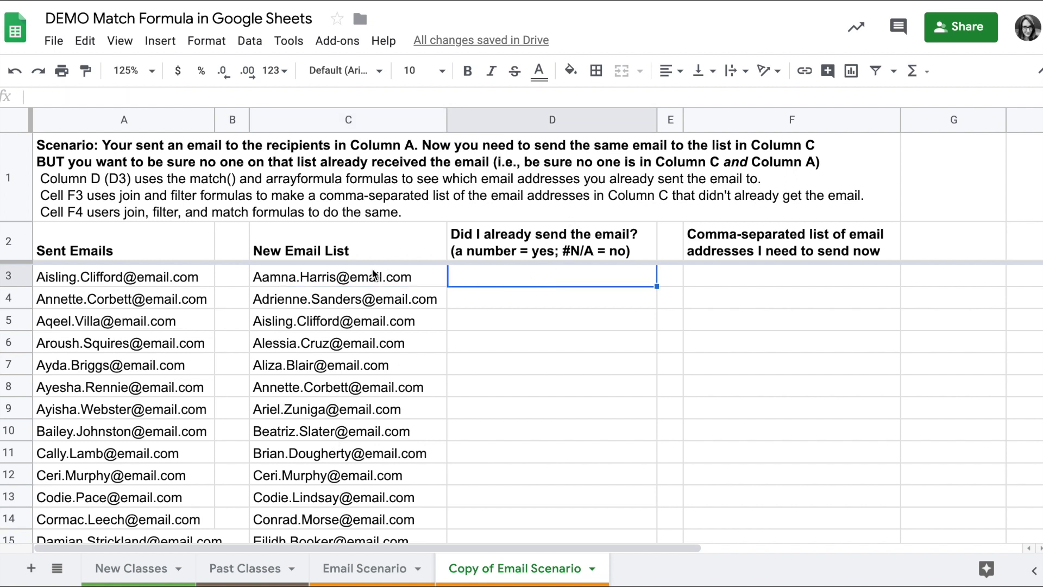
pyautogui.click(357, 119)
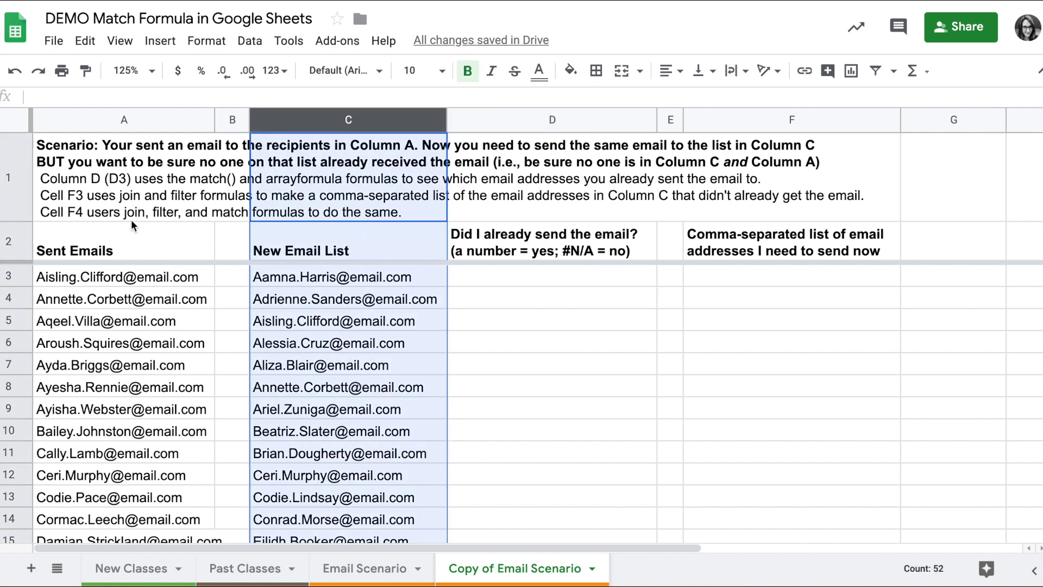
# - Enter =ArrayFormula(match(C3:C,A:A,0)) in D3, filling column D with match positions or #N/A
pyautogui.click(572, 282)
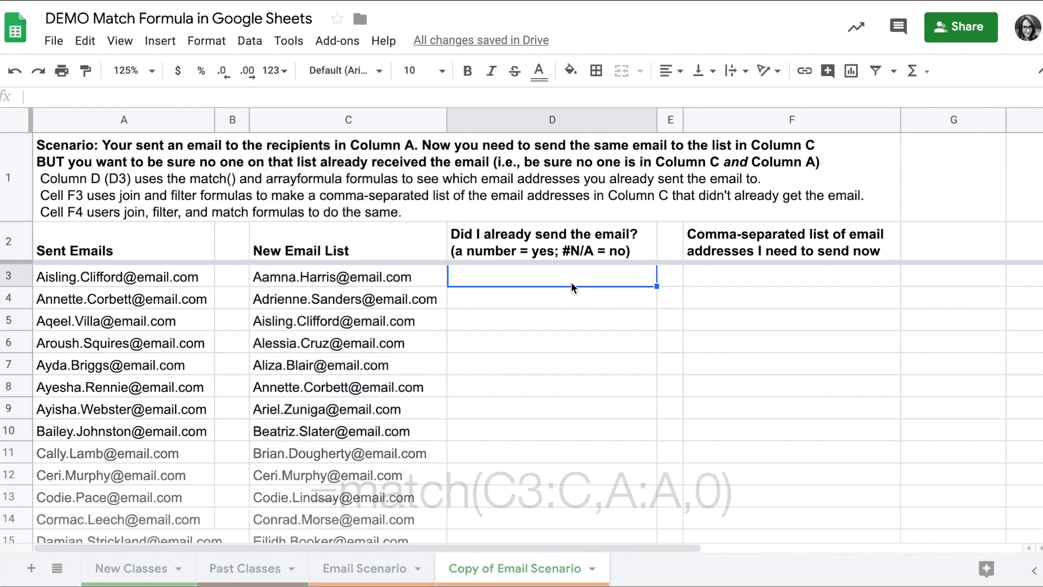
pyautogui.write('=match(')
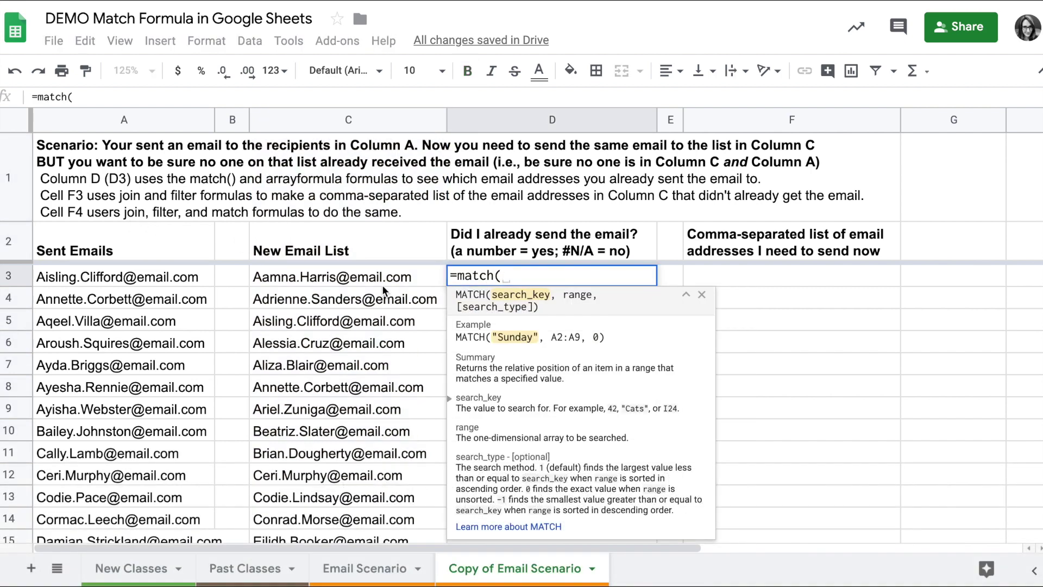
pyautogui.click(369, 278)
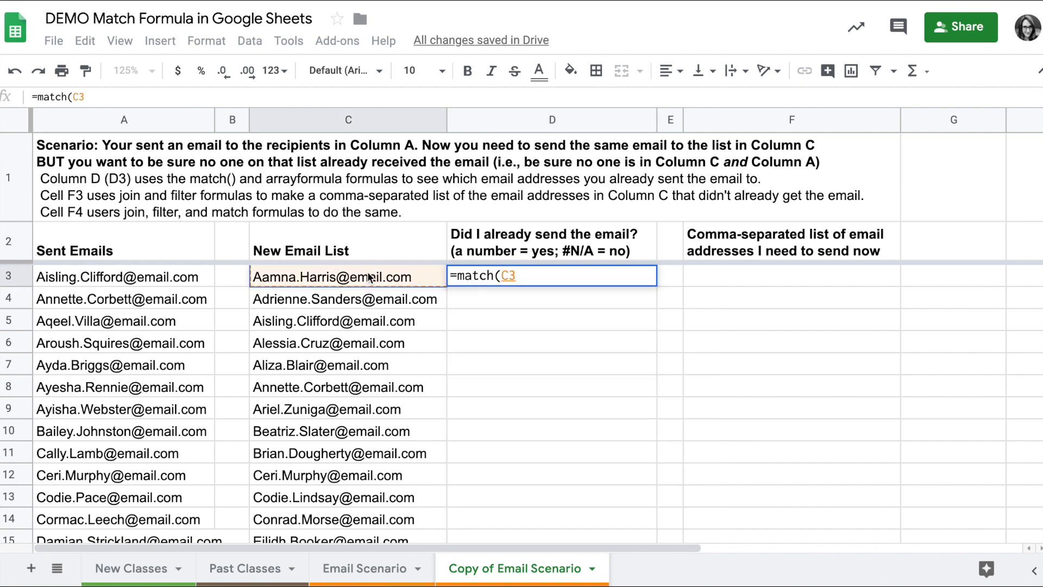
pyautogui.write(':C')
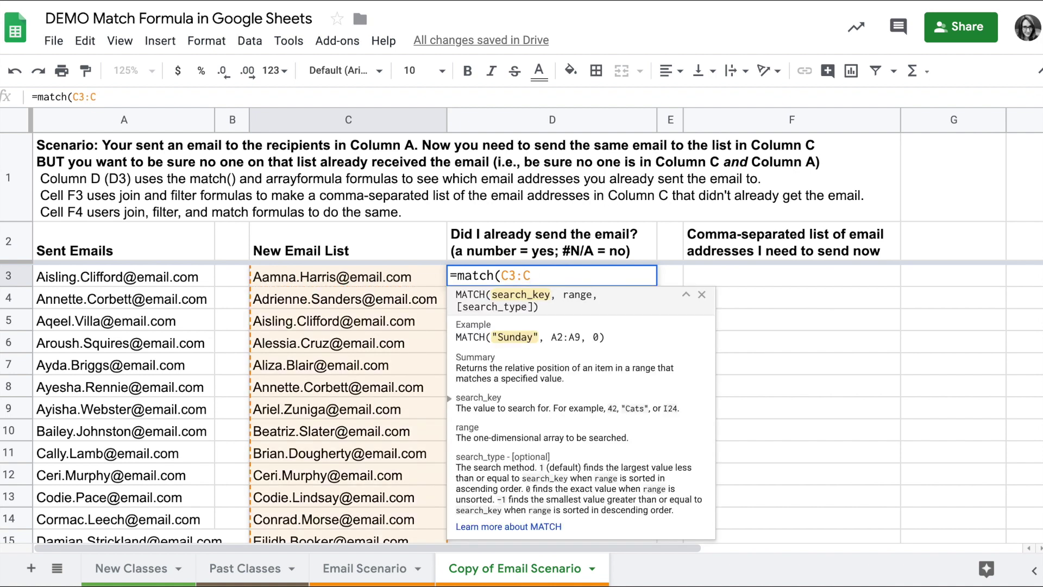
pyautogui.write(',')
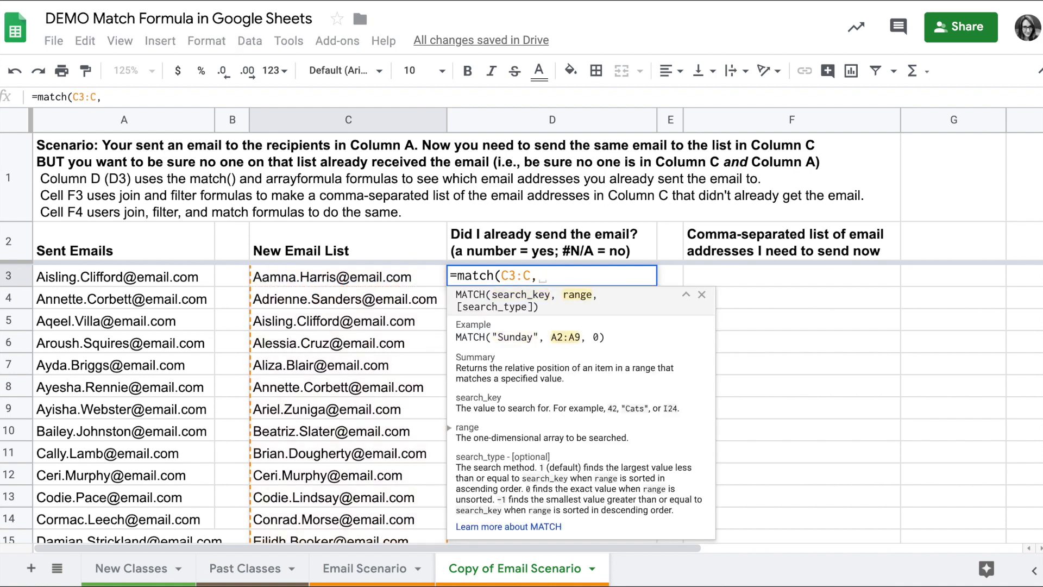
pyautogui.click(109, 121)
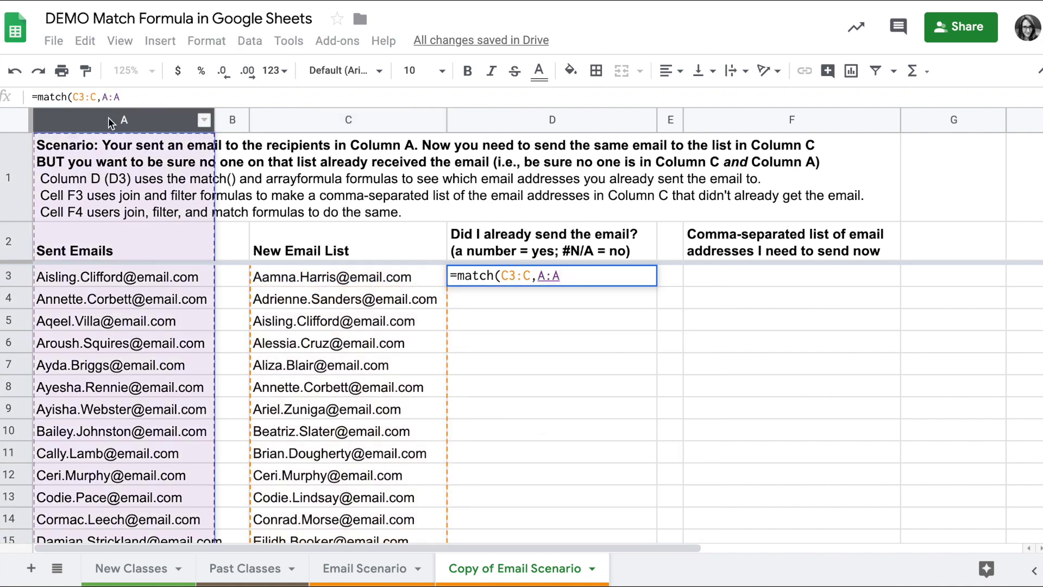
pyautogui.write(',0')
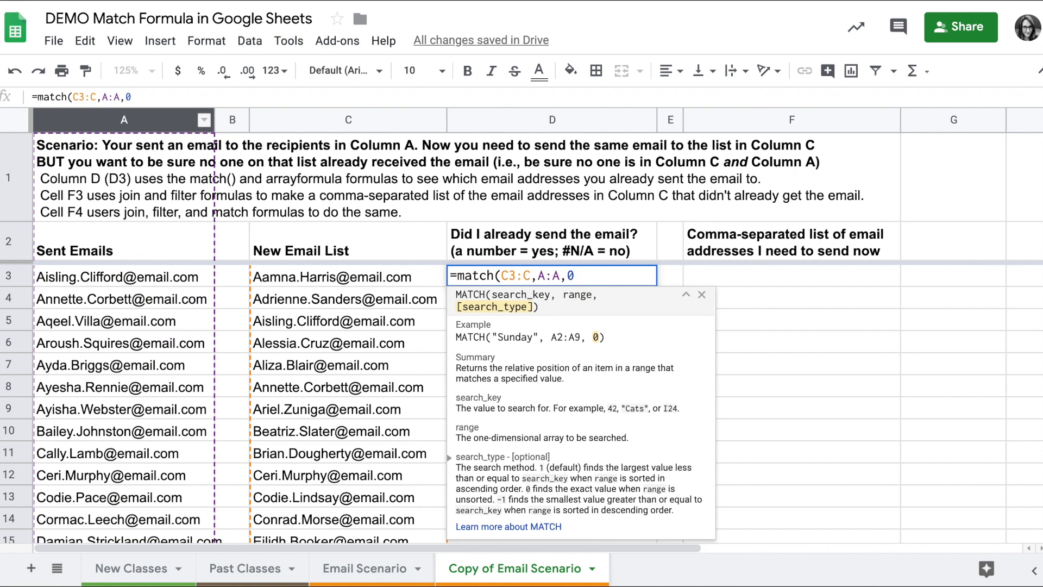
pyautogui.click(555, 491)
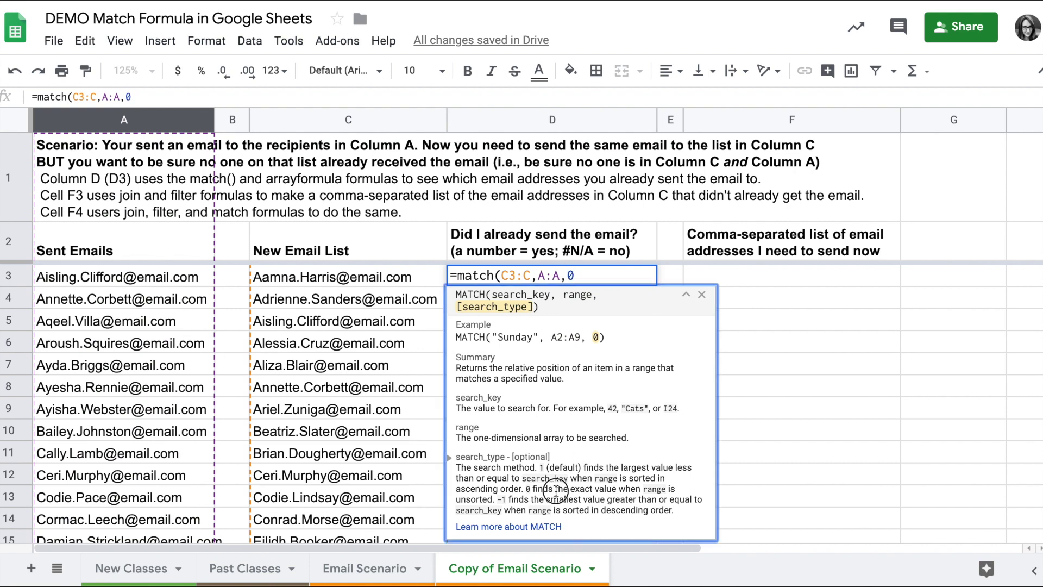
pyautogui.write(')')
pyautogui.click(251, 95)
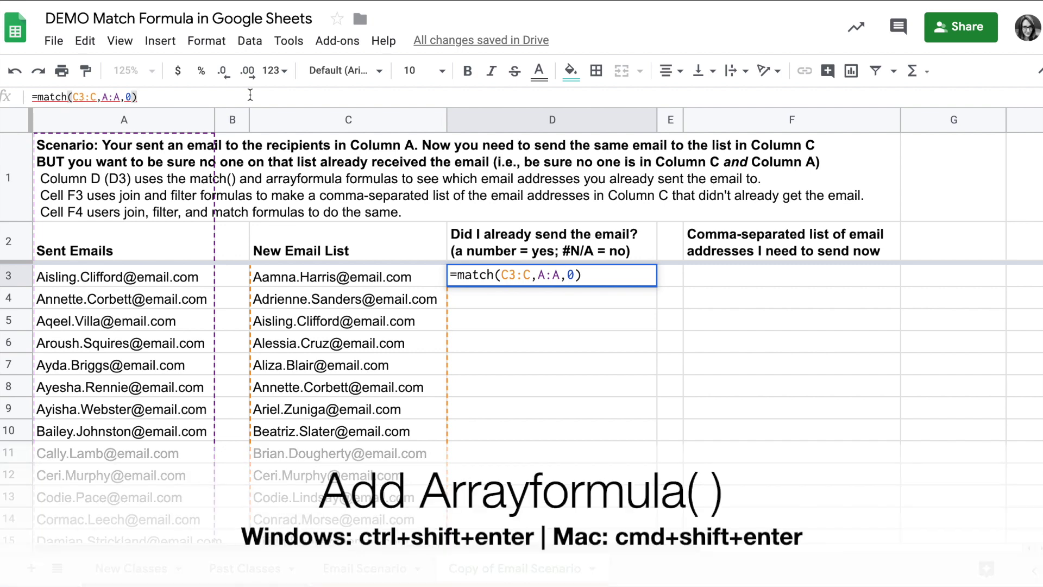
pyautogui.hotkey('ctrl', 'shift', 'Return')
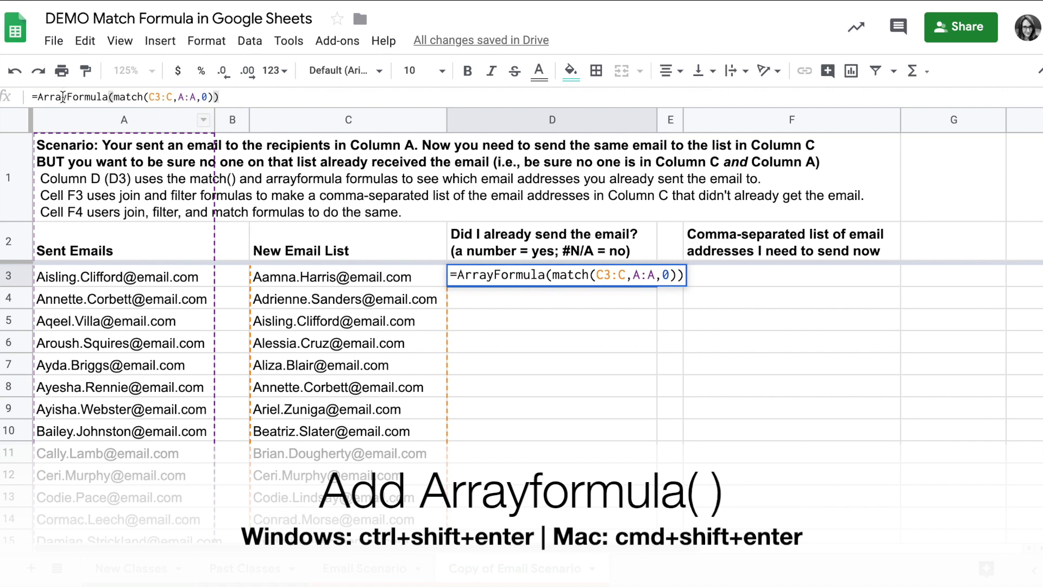
pyautogui.press('Return')
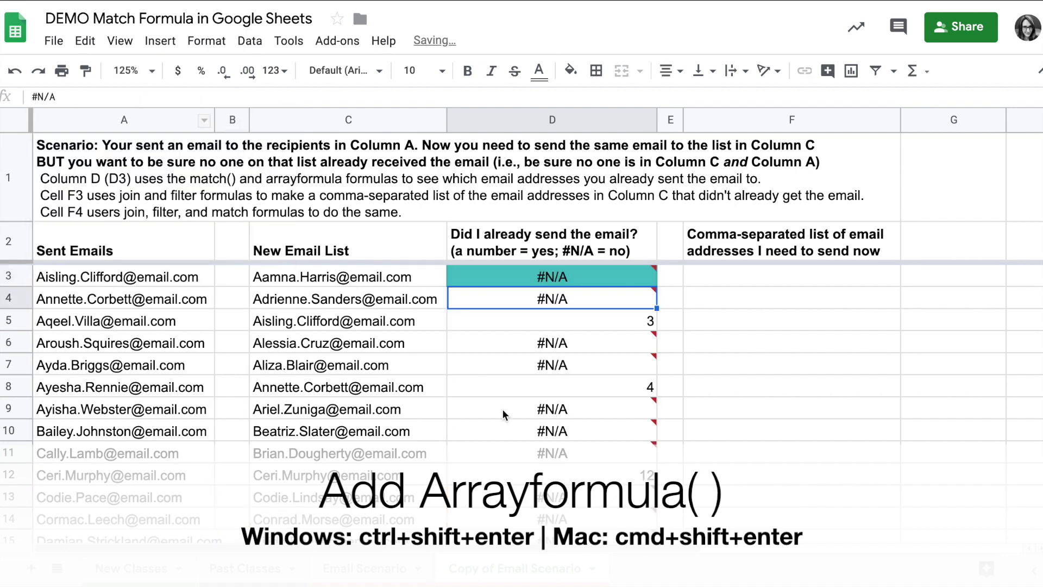
pyautogui.scroll(-2, 551, 415)
pyautogui.scroll(-3, 551, 413)
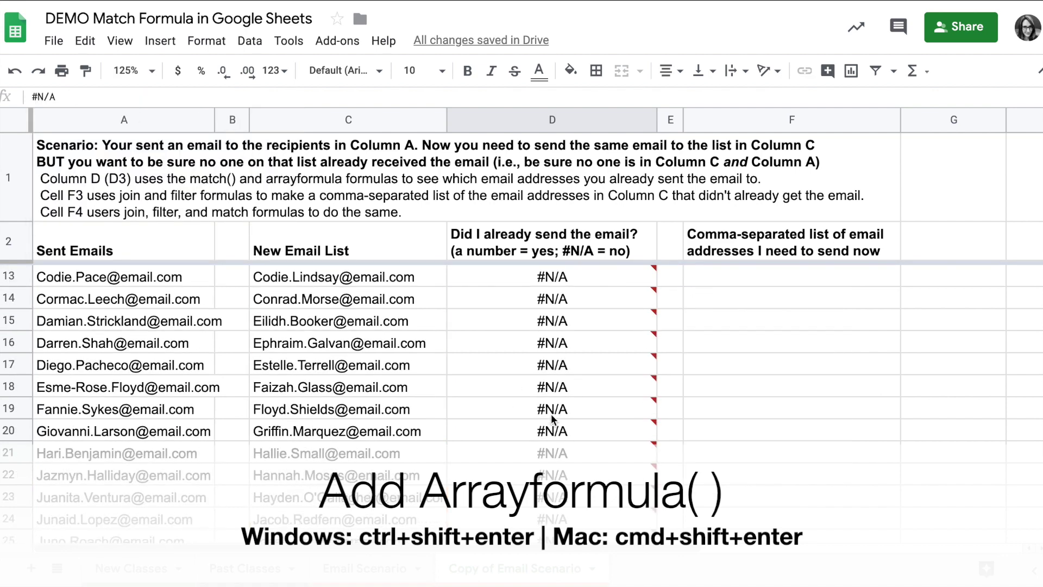
pyautogui.scroll(5, 551, 412)
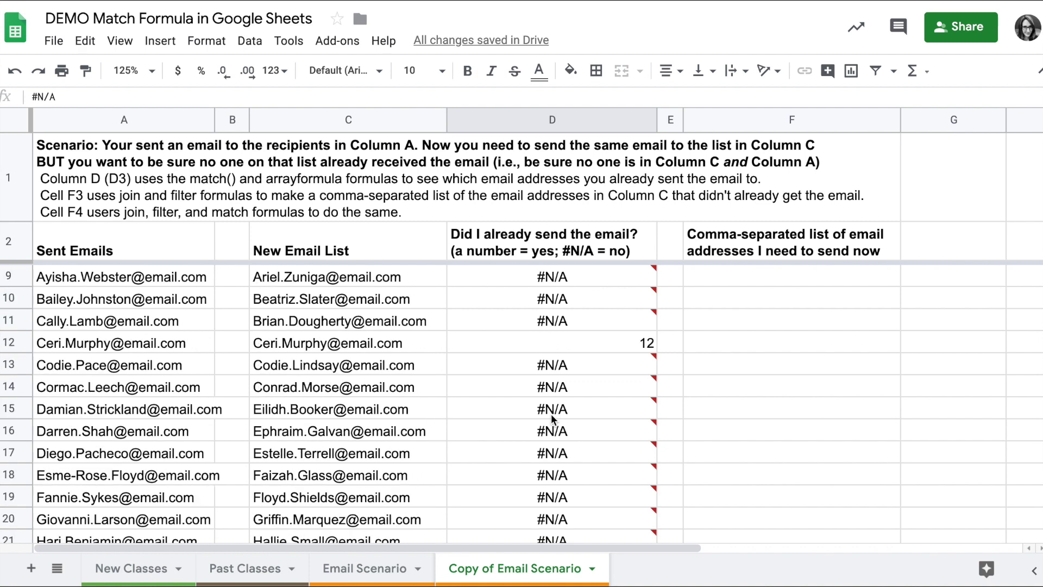
pyautogui.click(571, 320)
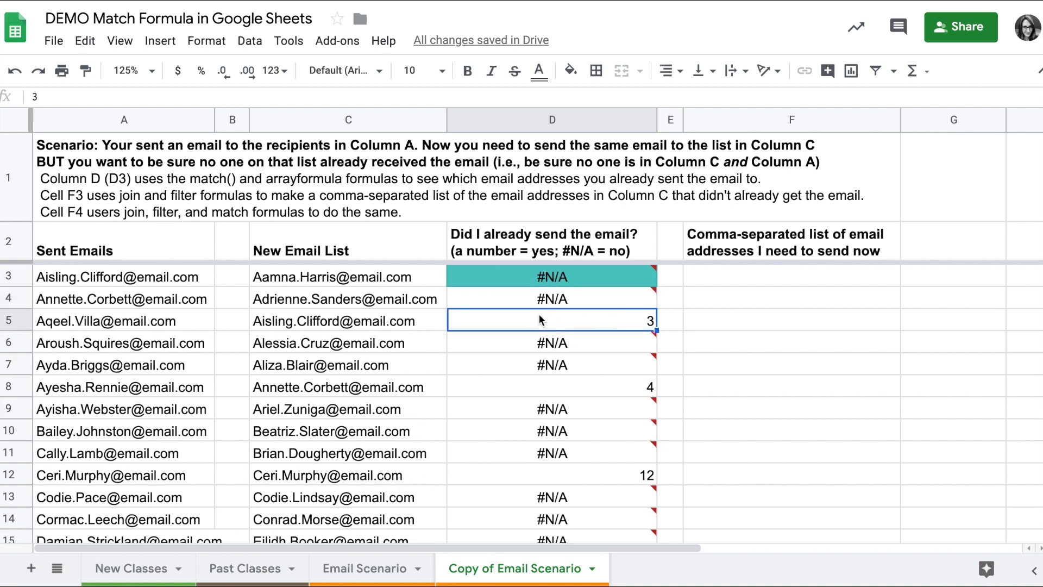
pyautogui.click(390, 322)
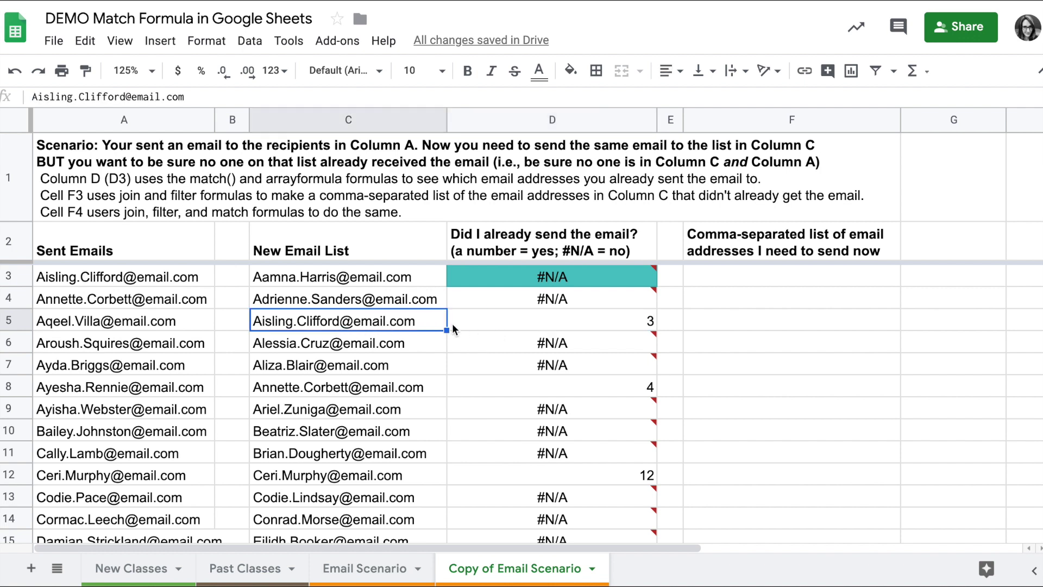
pyautogui.click(115, 280)
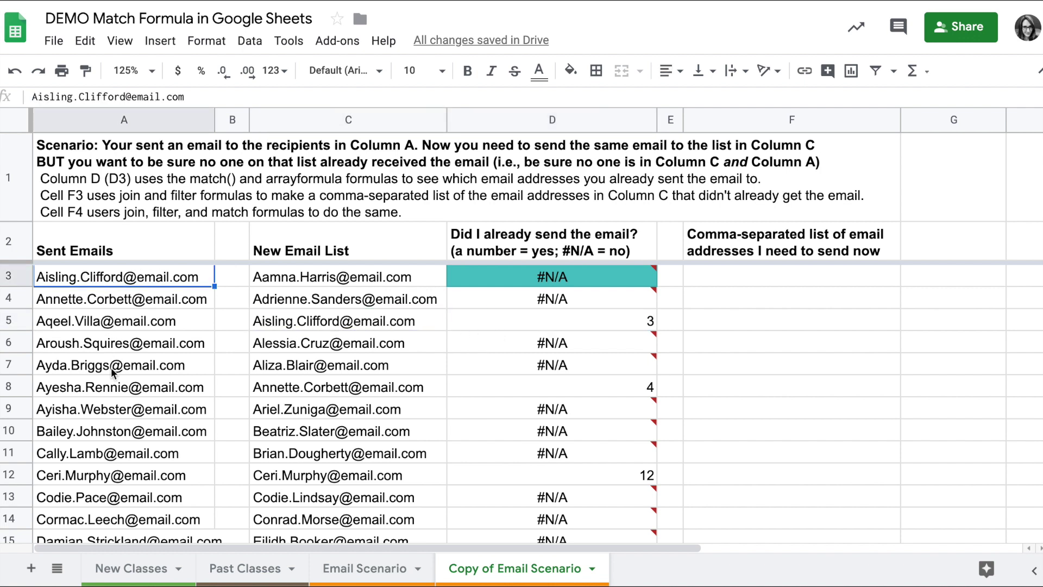
pyautogui.click(573, 275)
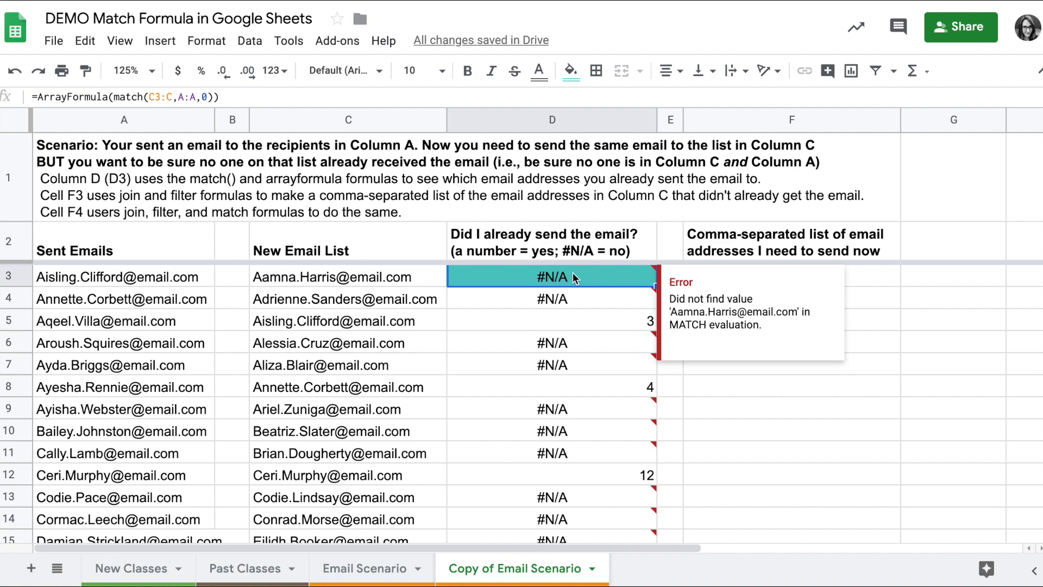
pyautogui.click(530, 121)
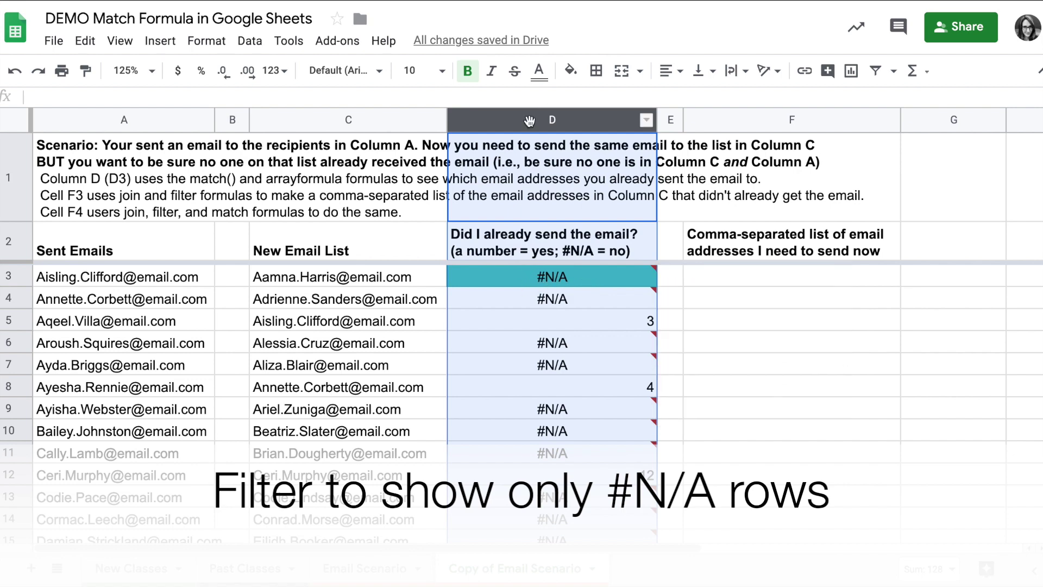
# - Add a filter on column D that shows only the #N/A rows
pyautogui.click(875, 71)
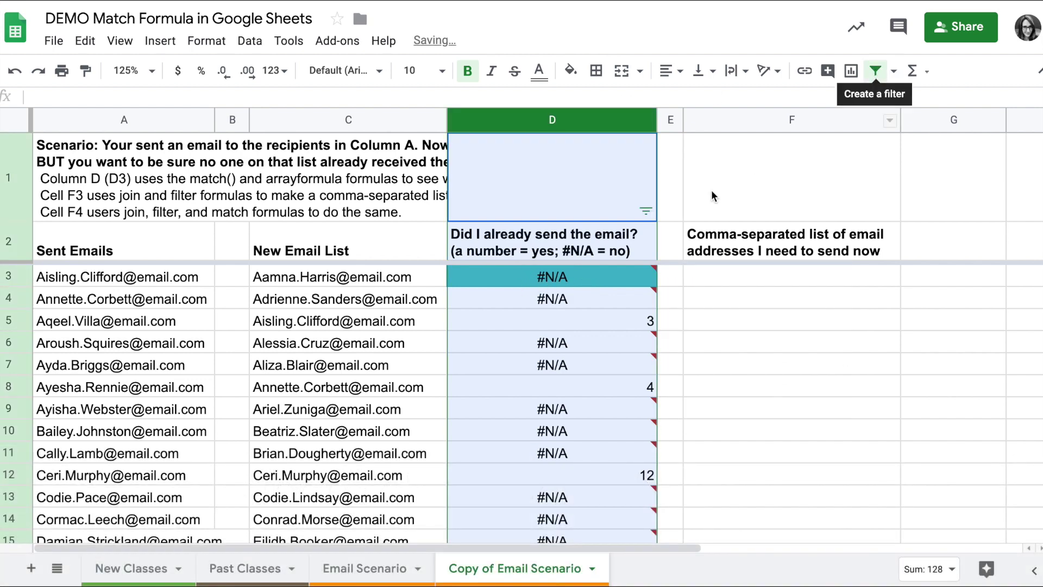
pyautogui.click(644, 210)
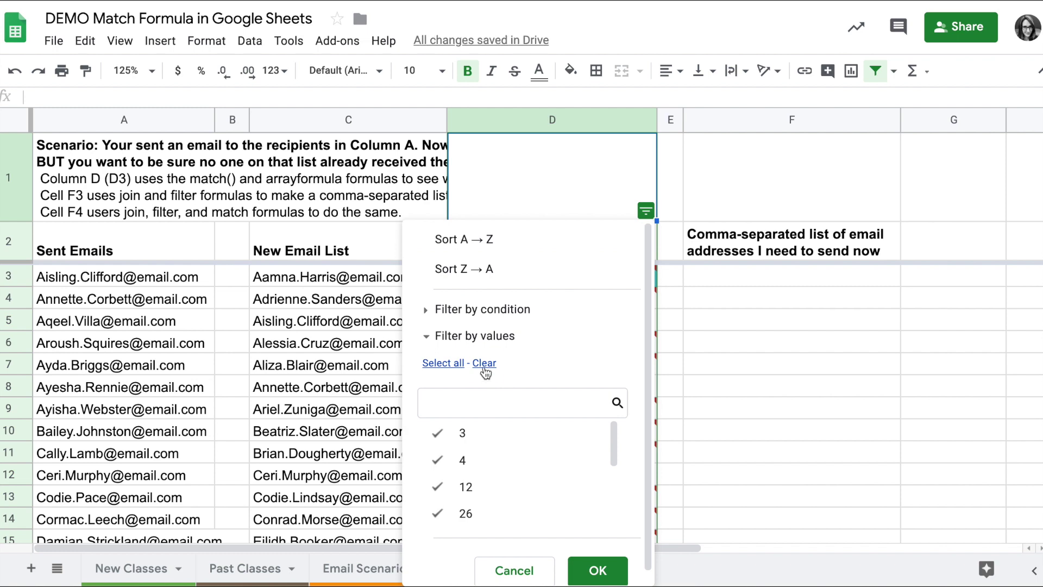
pyautogui.click(484, 363)
pyautogui.scroll(-3, 505, 436)
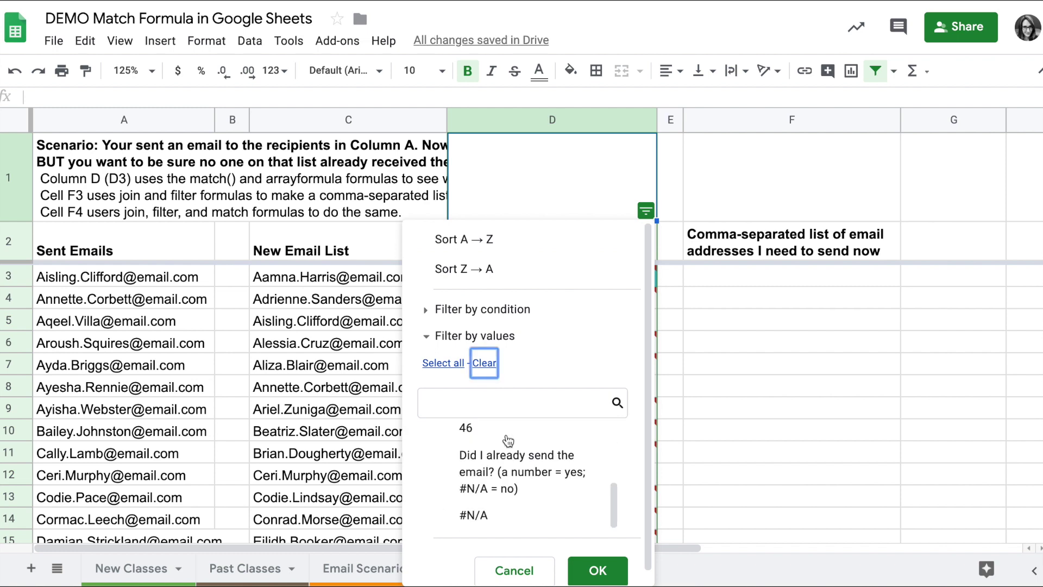
pyautogui.click(490, 519)
pyautogui.click(597, 570)
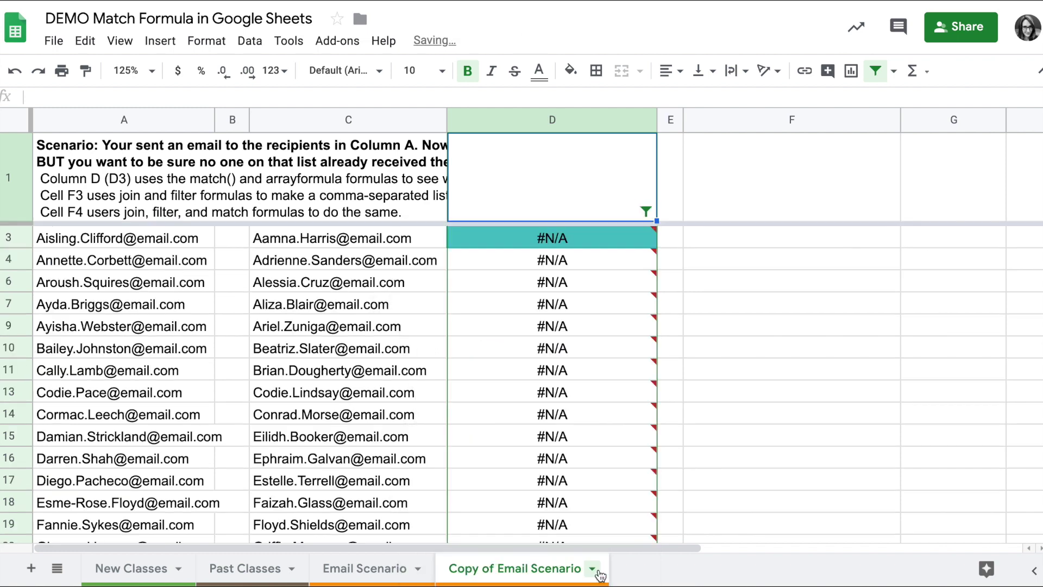
# - Select the visible unsent addresses in column C from C3 down and copy them
pyautogui.click(298, 326)
pyautogui.click(327, 255)
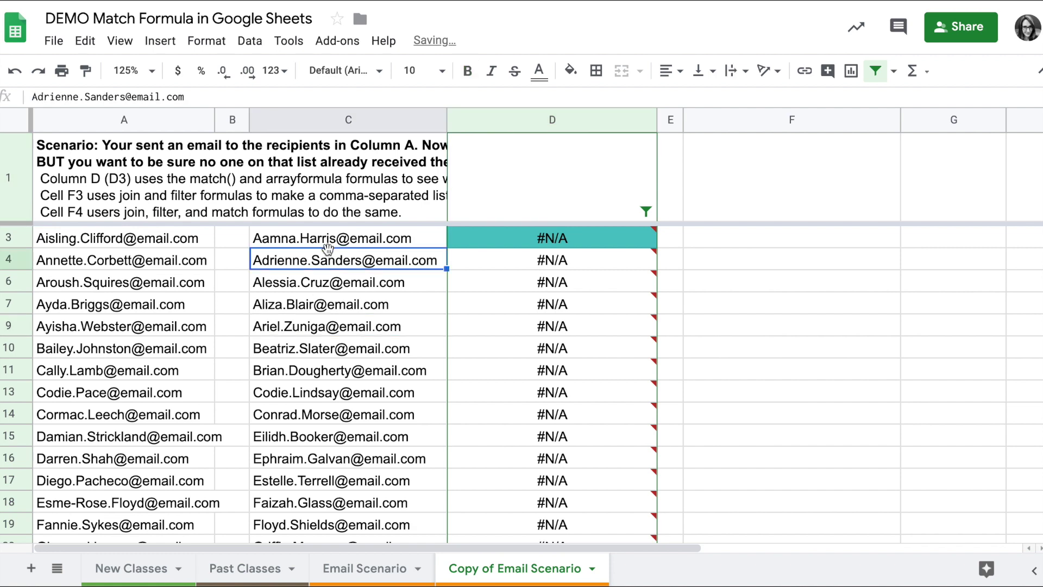
pyautogui.moveTo(328, 242); pyautogui.dragTo(325, 438)
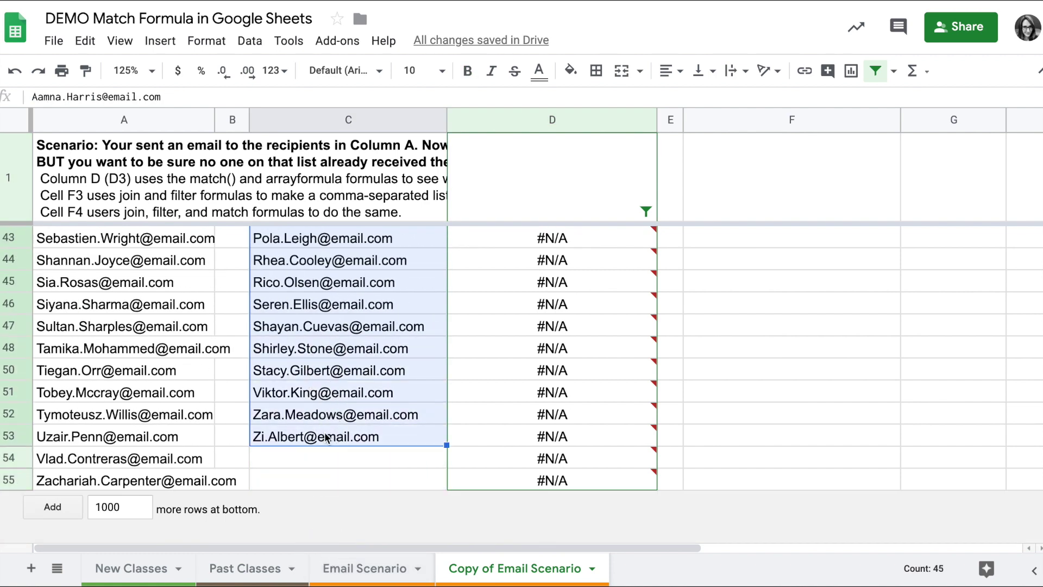
pyautogui.rightClick(325, 437)
pyautogui.click(390, 93)
# - Remove the filter and enter =filter(C:C,iserror(D:D)) in F3 to list the unsent addresses
pyautogui.click(875, 70)
pyautogui.scroll(15, 518, 327)
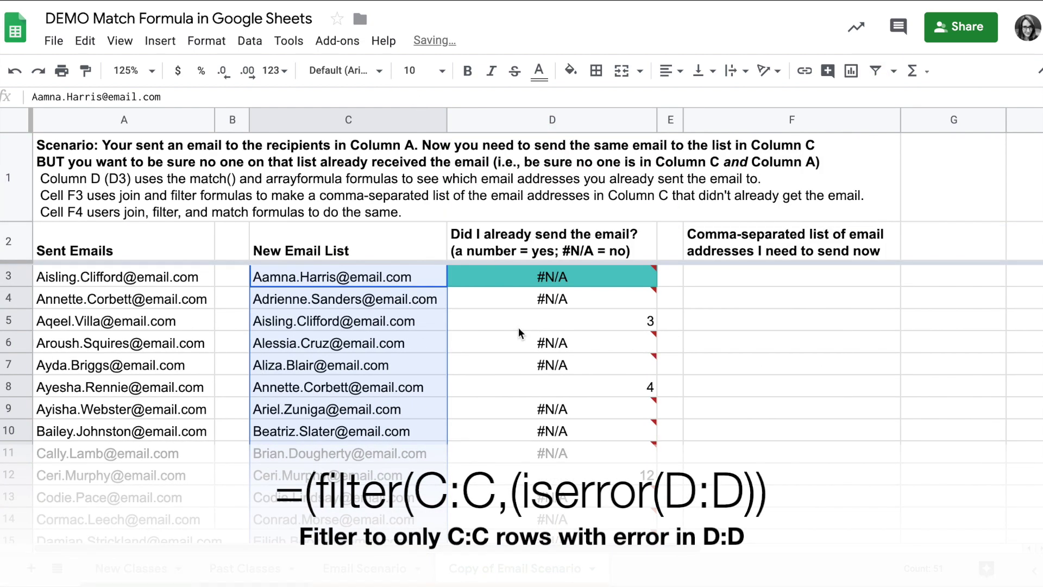
pyautogui.click(782, 276)
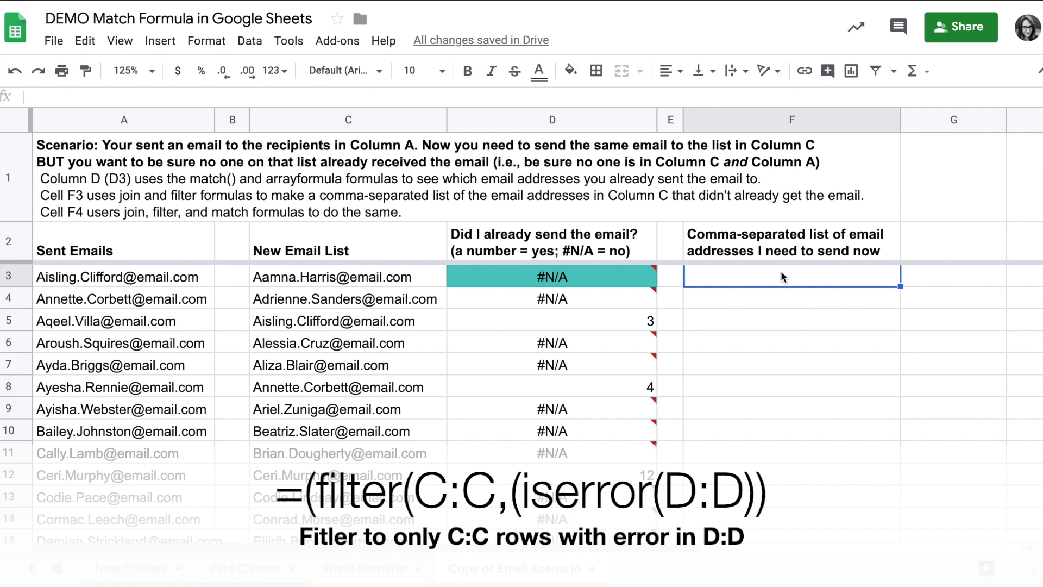
pyautogui.write('=filter(')
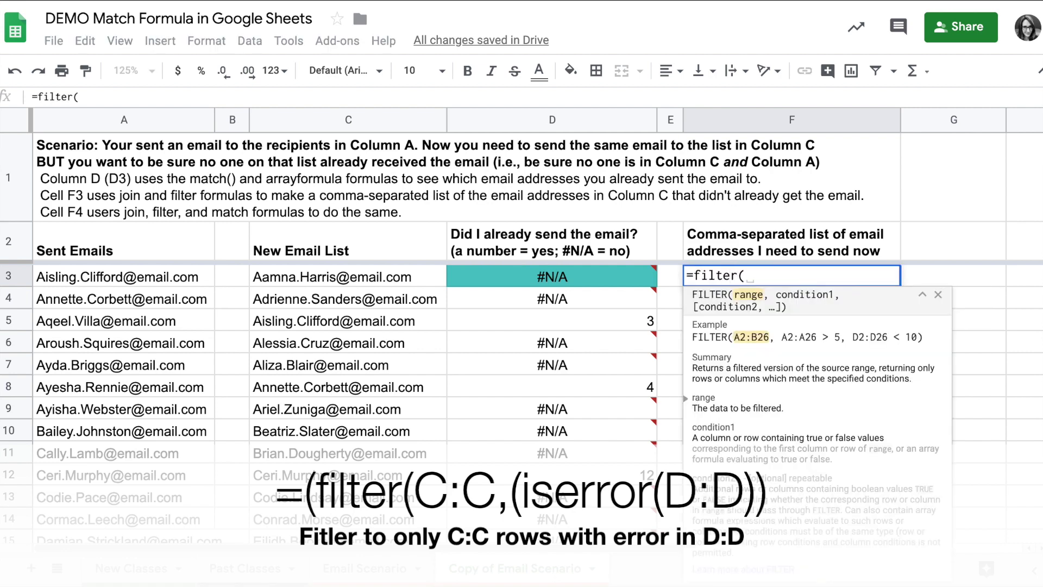
pyautogui.write('C')
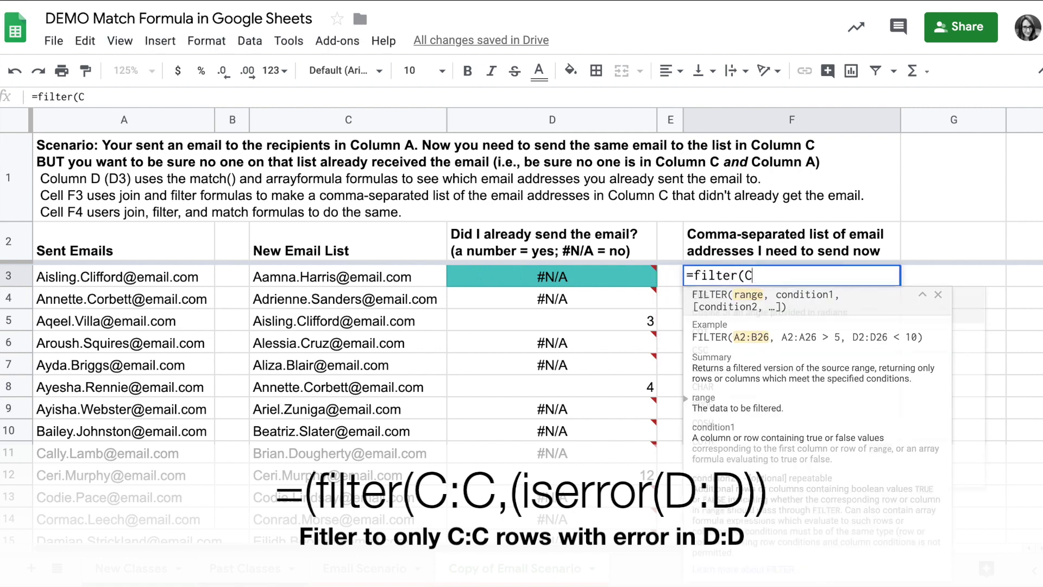
pyautogui.write(':C,')
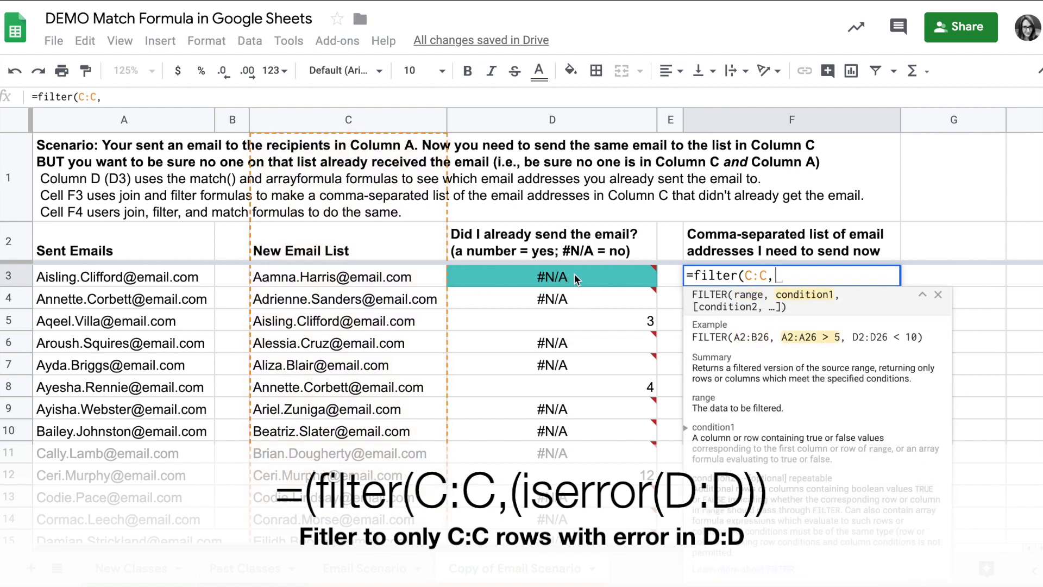
pyautogui.write('ise')
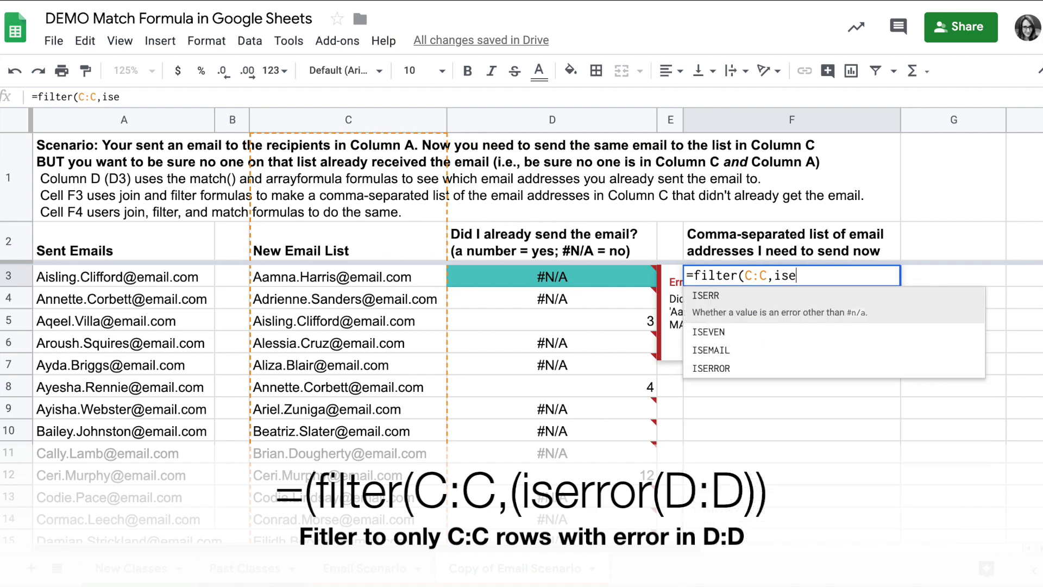
pyautogui.write('rror(D')
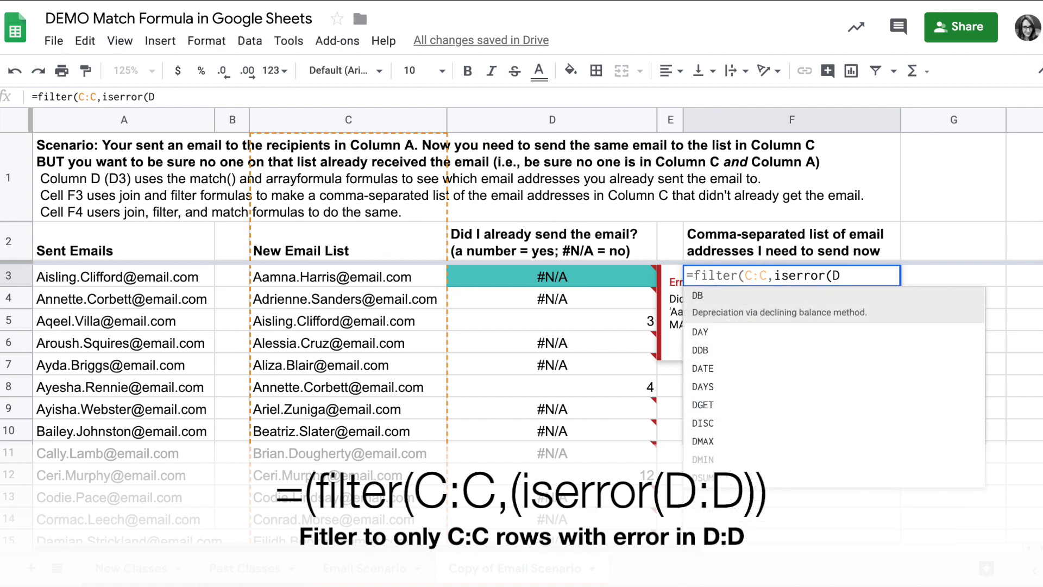
pyautogui.write(':D))')
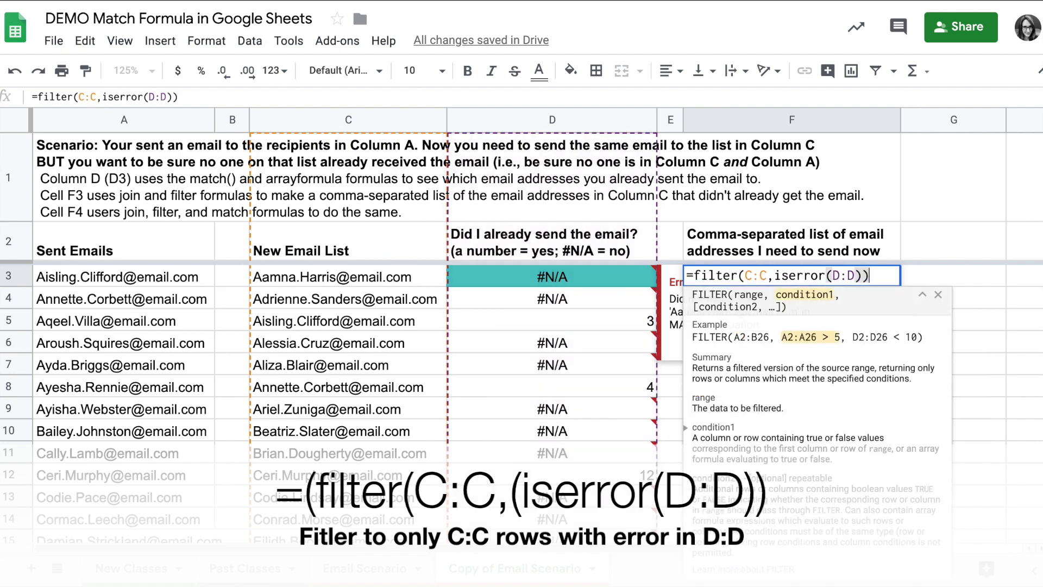
pyautogui.press('Return')
pyautogui.click(738, 277)
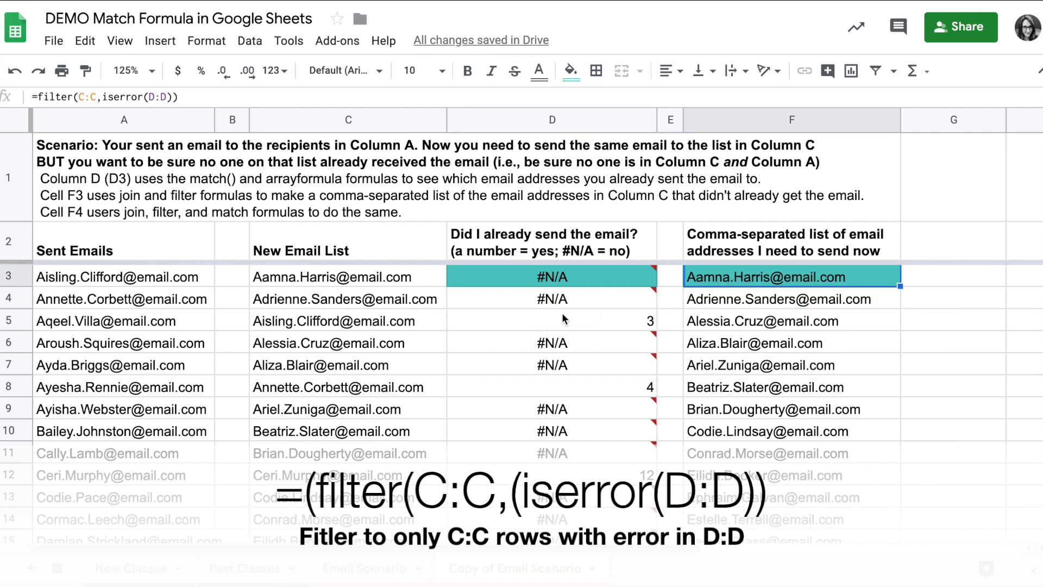
pyautogui.click(572, 94)
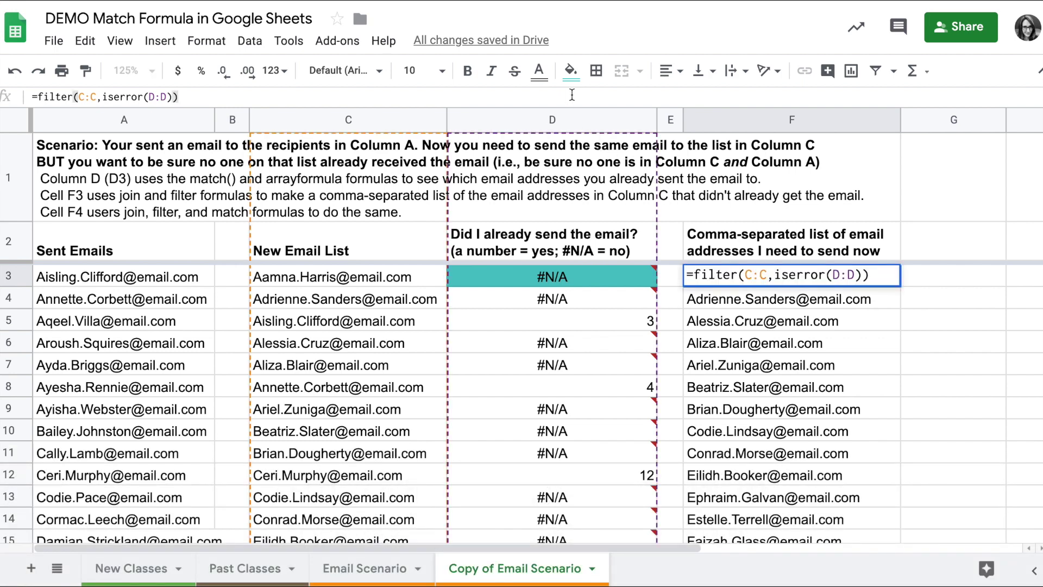
# - Wrap F3's formula as =join(",",filter(C:C,(iserror(D:D)))) for one comma-separated list
pyautogui.click(36, 96)
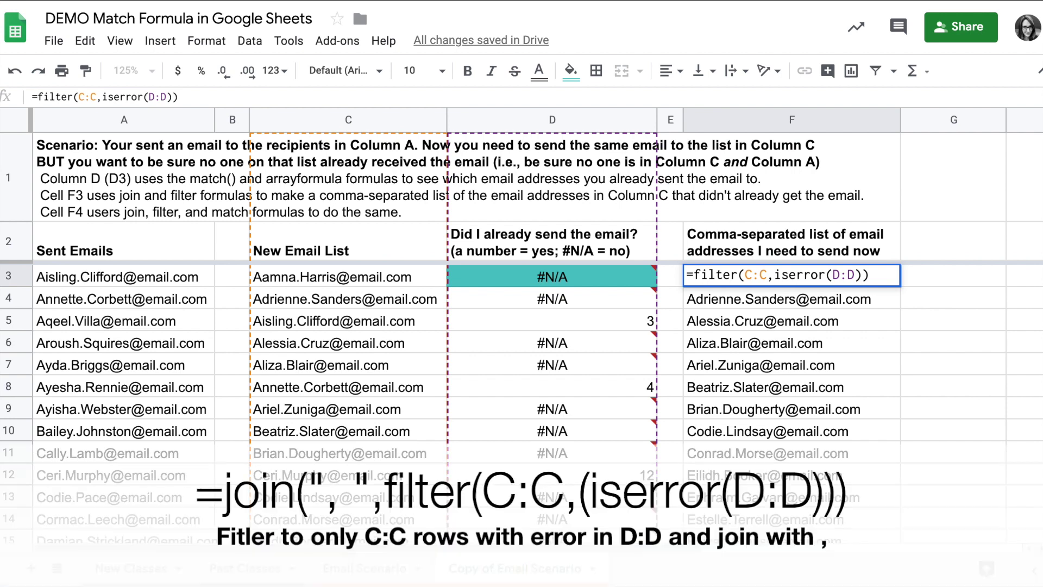
pyautogui.write('join(')
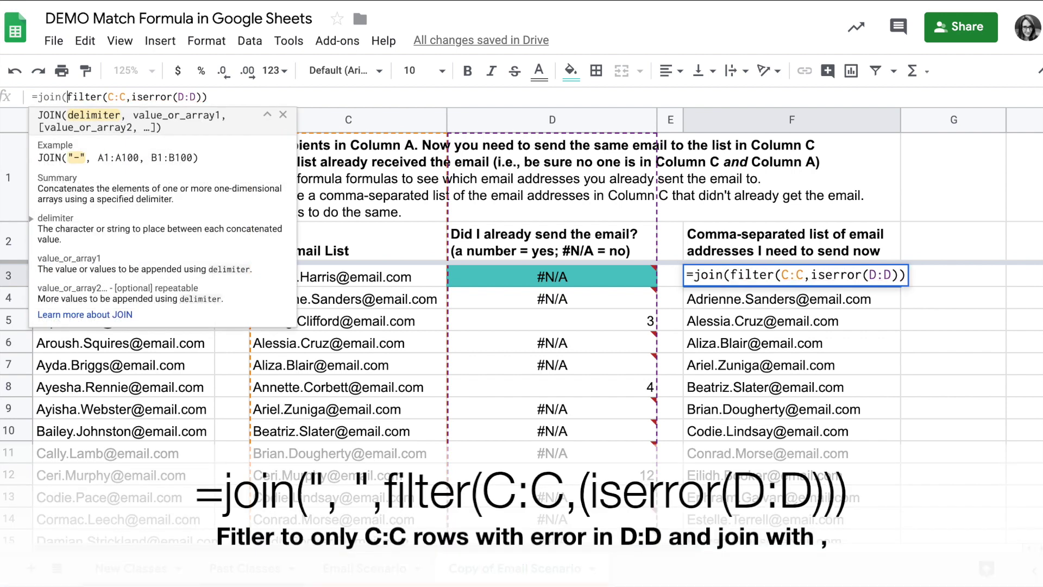
pyautogui.write('",",')
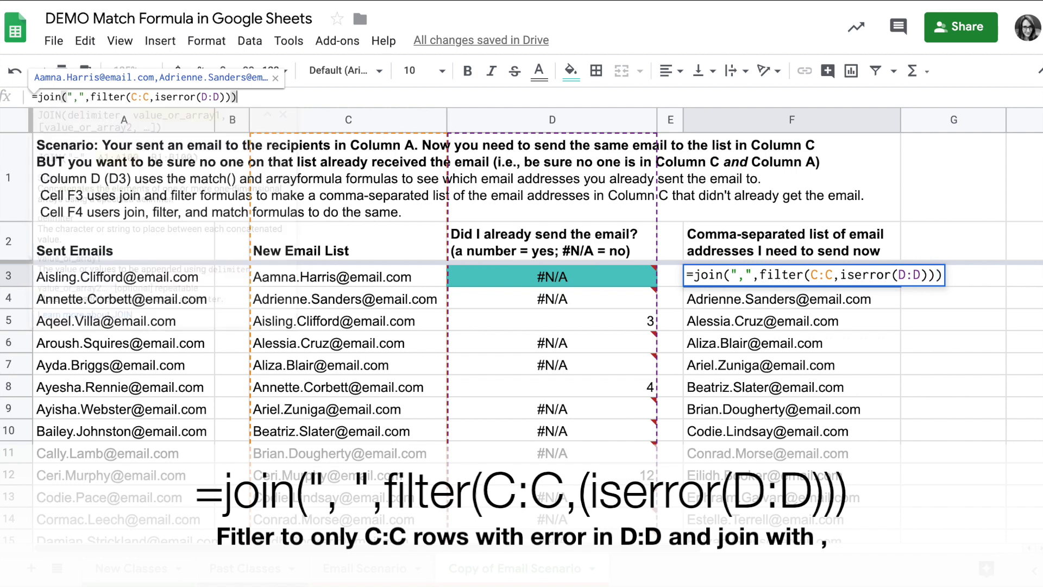
pyautogui.press('Return')
# - Review the join, filter and iserror parts of F3's formula, leaving it unchanged
pyautogui.click(749, 282)
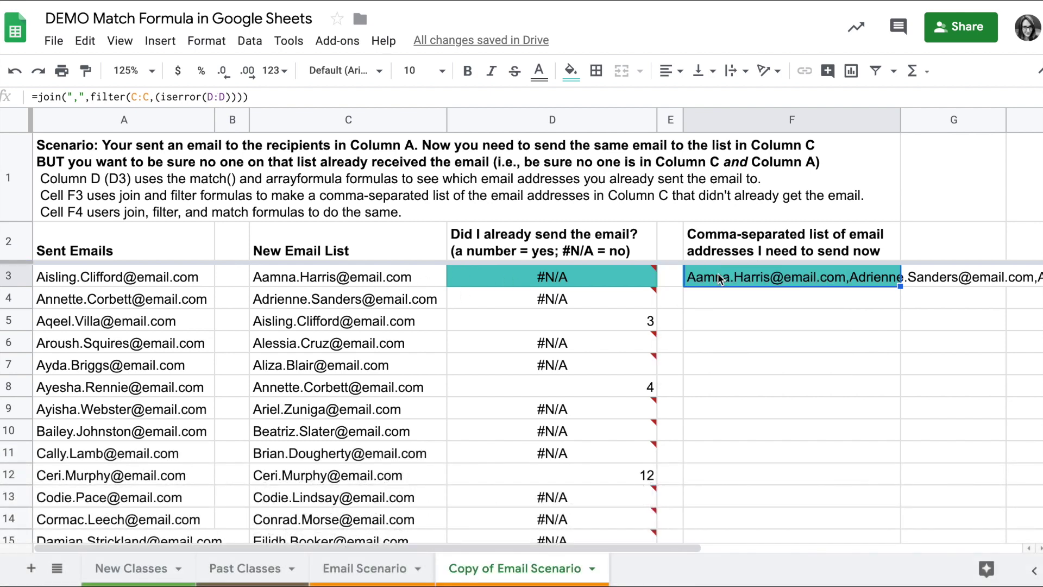
pyautogui.doubleClick(48, 98)
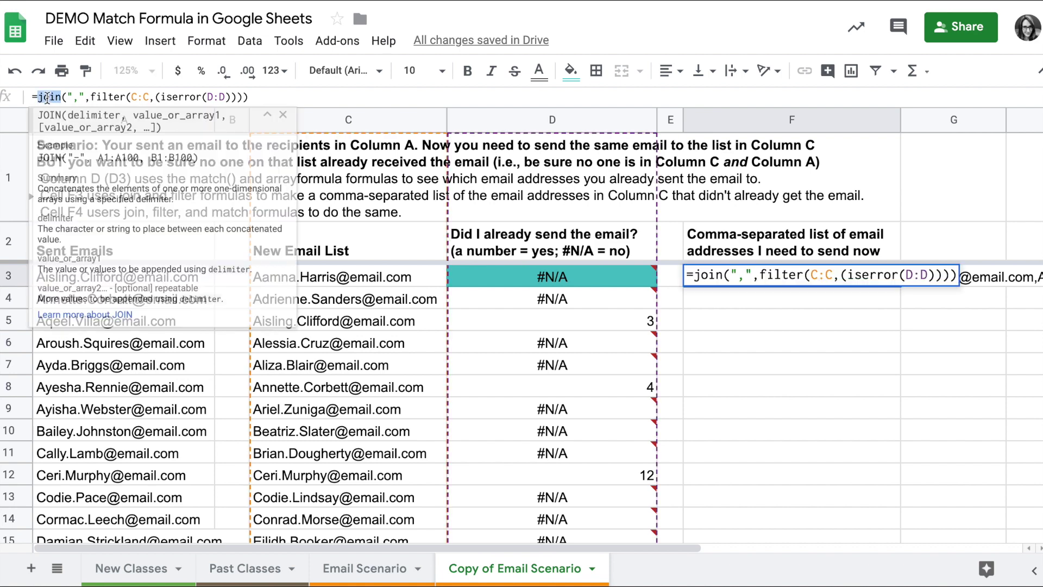
pyautogui.doubleClick(107, 97)
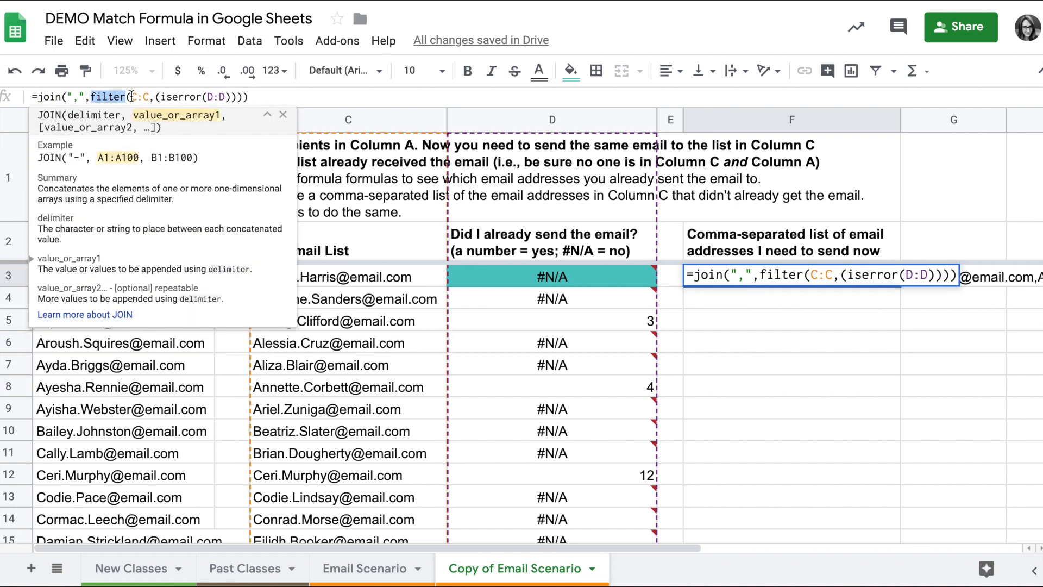
pyautogui.doubleClick(183, 96)
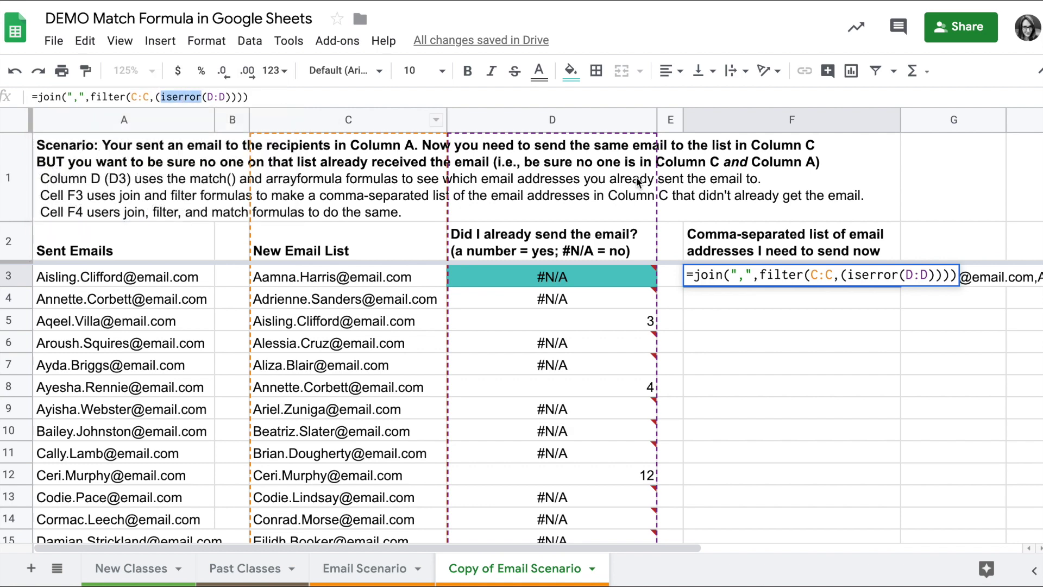
pyautogui.press('Return')
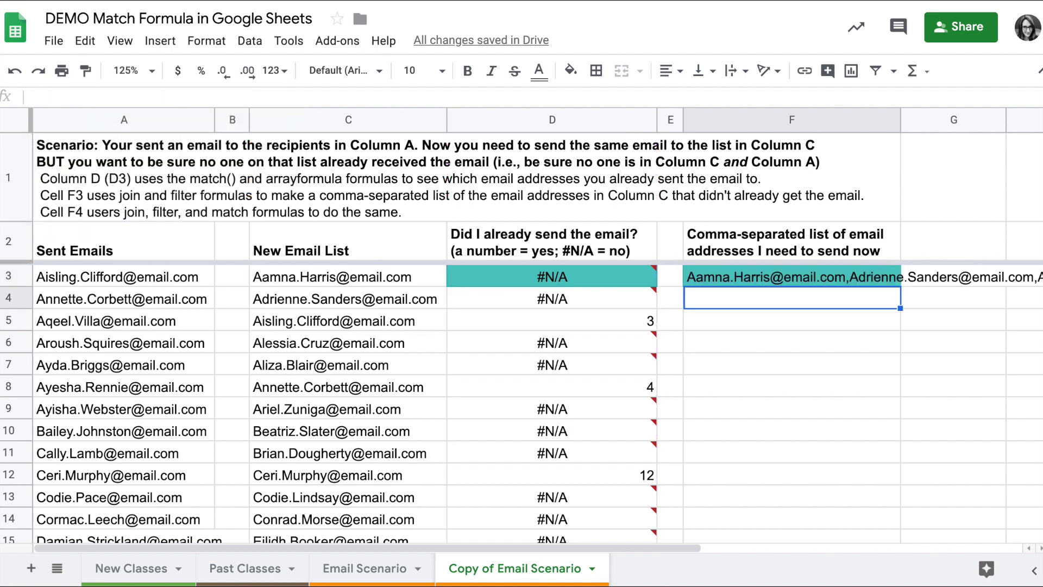
# - Copy F3 into F4 and replace D:D with match(C:C,A:A,0) inside iserror
pyautogui.press('Up')
pyautogui.hotkey('ctrl', 'c')
pyautogui.click(777, 306)
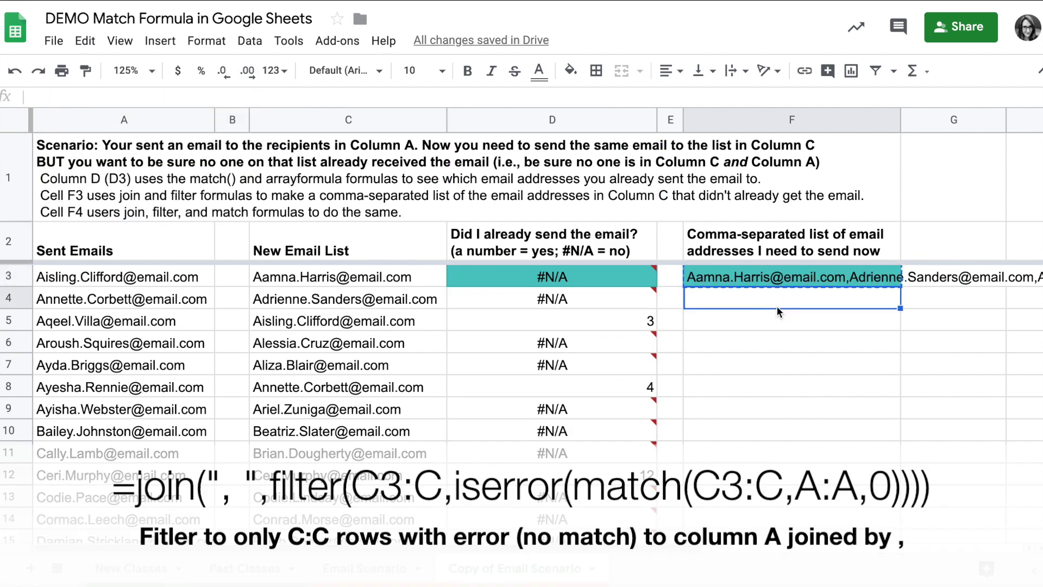
pyautogui.hotkey('ctrl', 'v')
pyautogui.doubleClick(214, 97)
pyautogui.press('BackSpace')
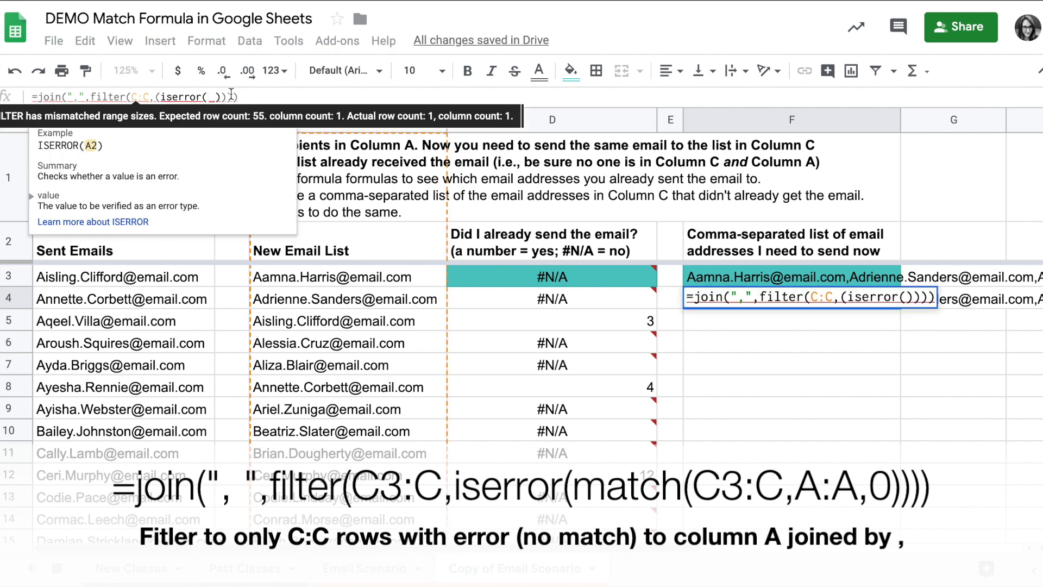
pyautogui.write('match(')
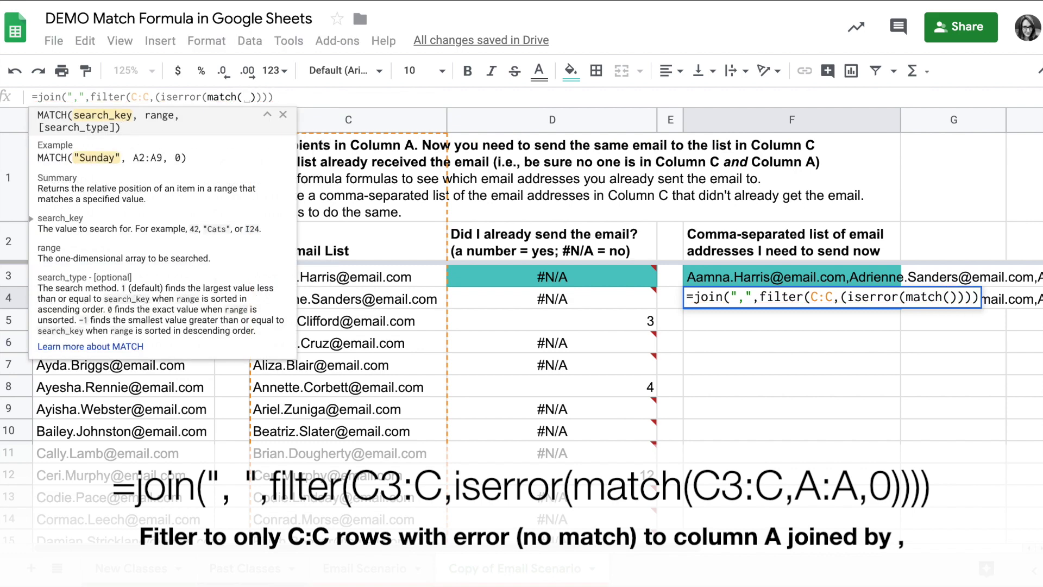
pyautogui.write('C:C,')
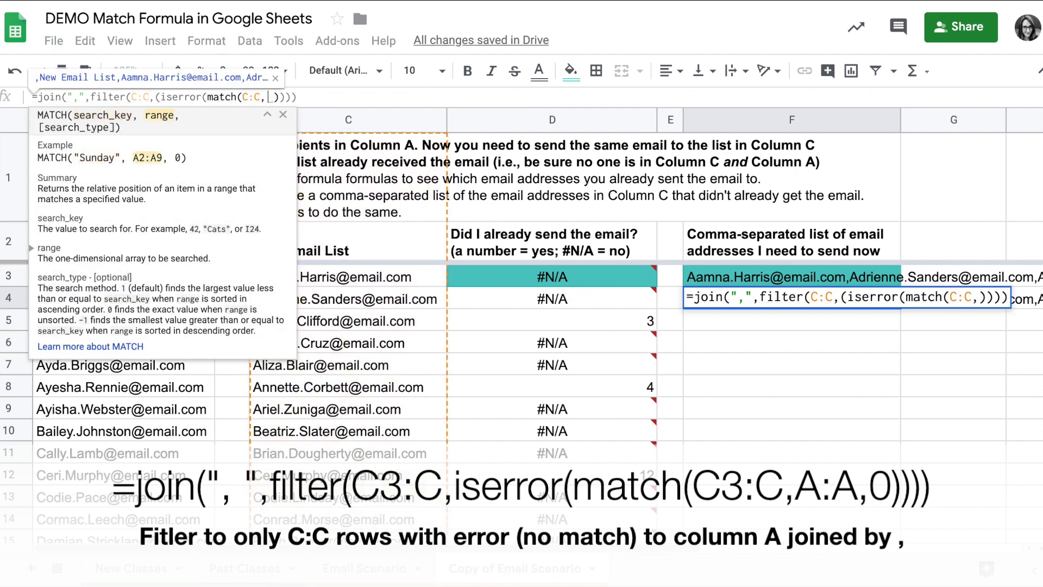
pyautogui.write('A:A')
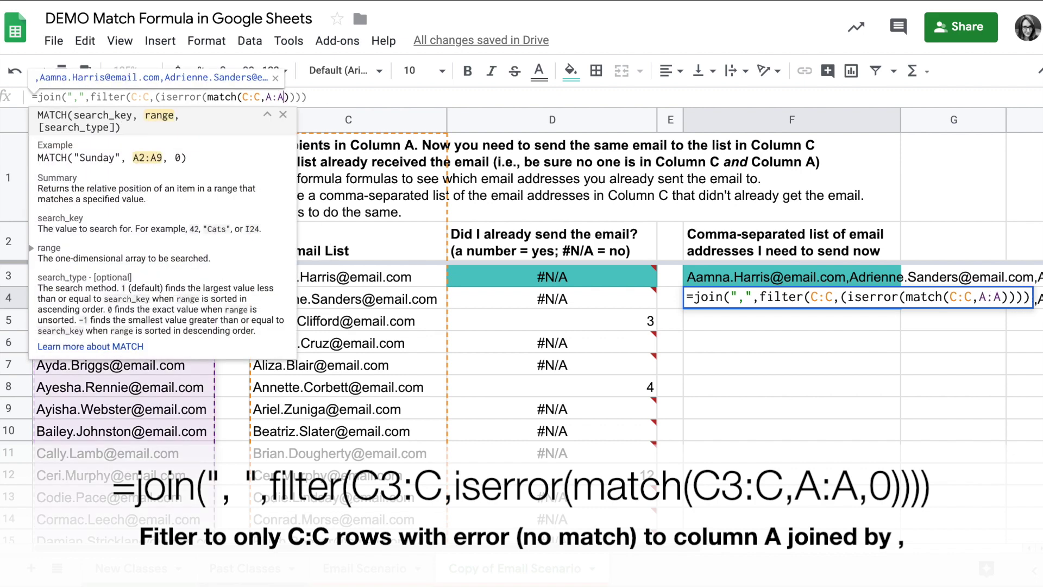
pyautogui.write(',0))))')
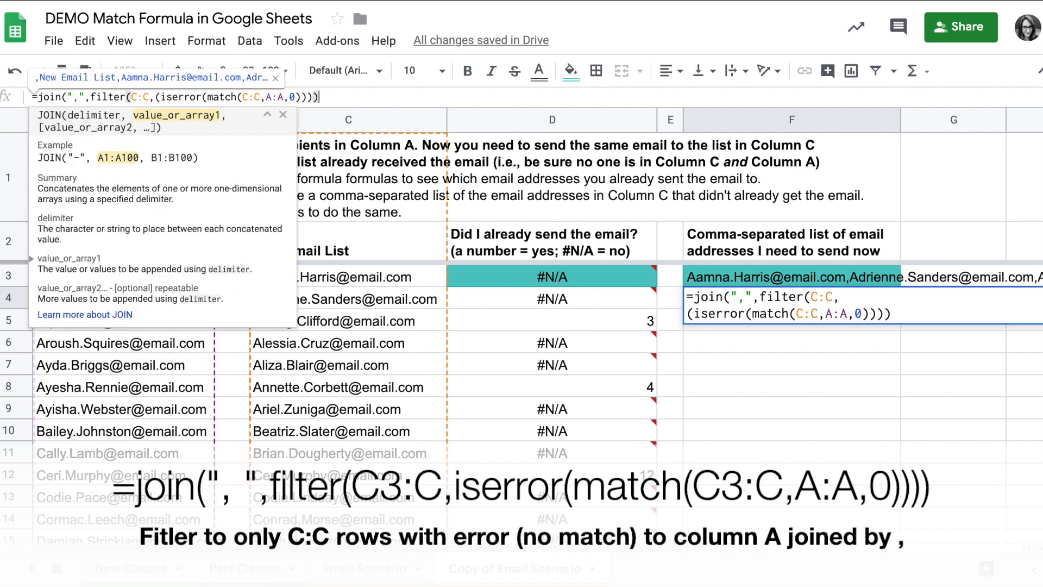
pyautogui.press('Return')
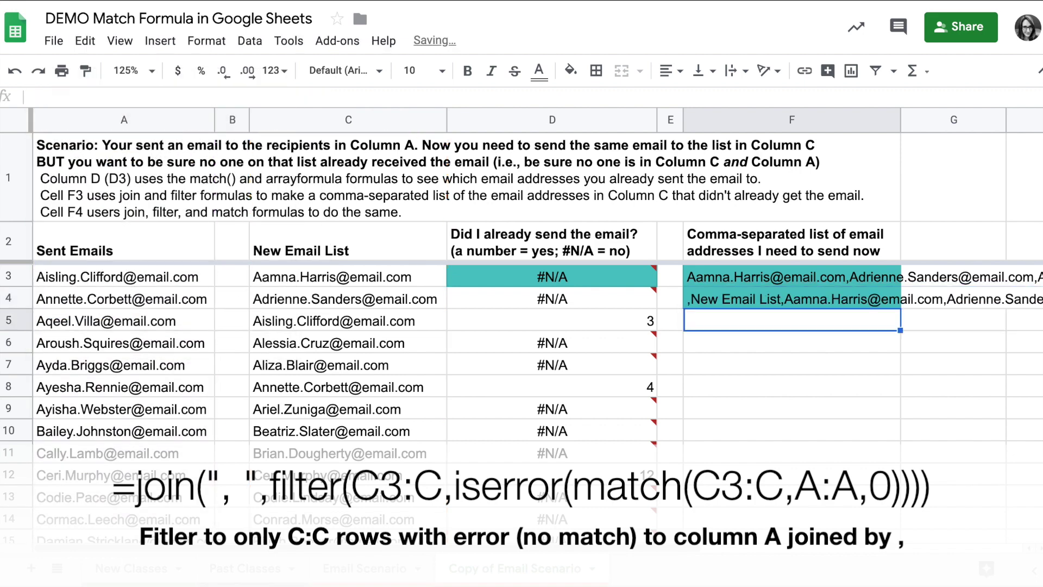
pyautogui.click(726, 297)
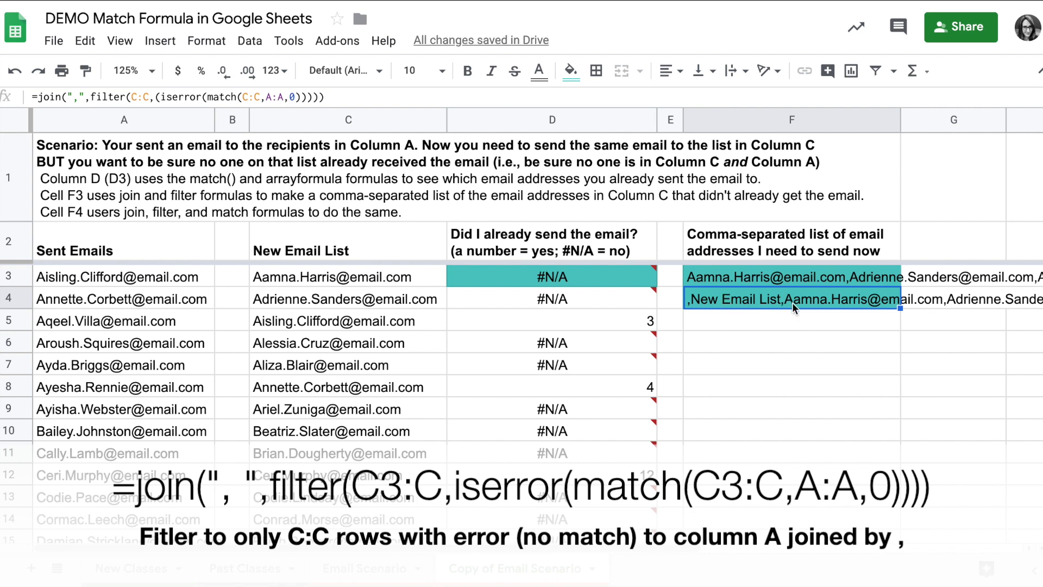
# - Change F4's ranges to C3:C and A3:A so the header drops out of the list
pyautogui.moveTo(646, 277)
pyautogui.click(139, 98)
pyautogui.write('3')
pyautogui.click(253, 97)
pyautogui.write('3')
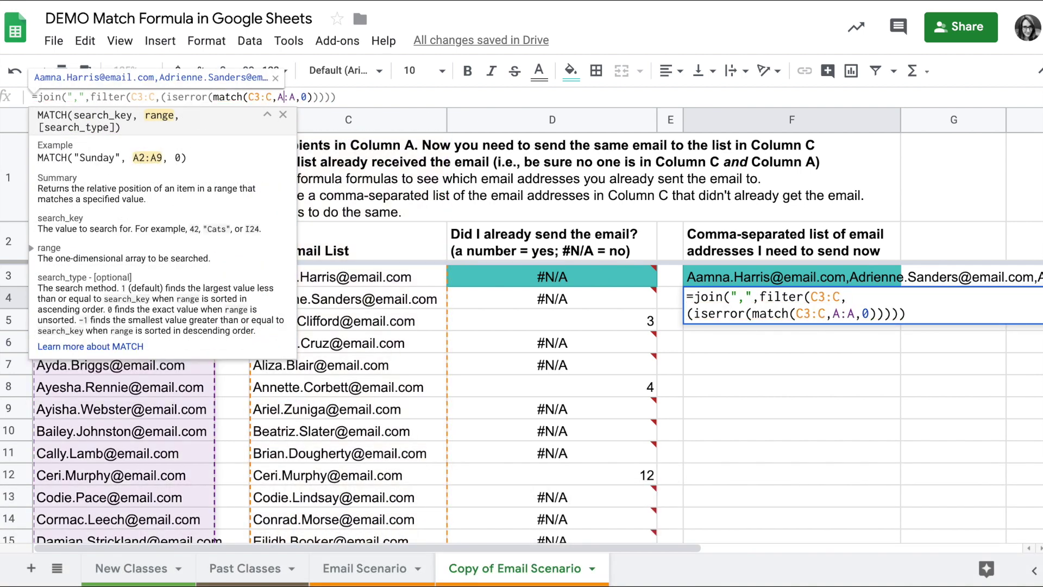
pyautogui.click(283, 97)
pyautogui.write('3')
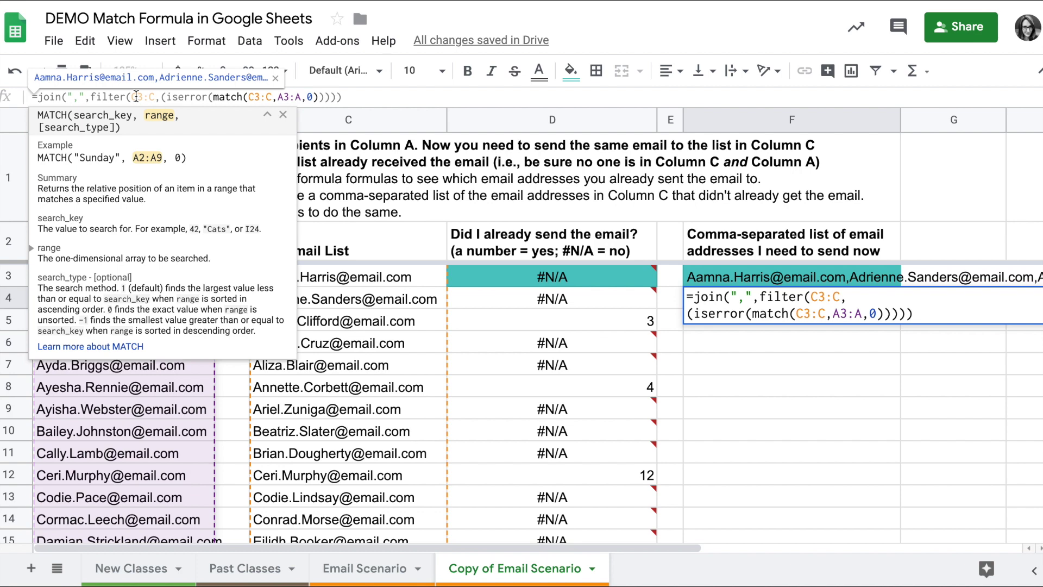
pyautogui.press('Return')
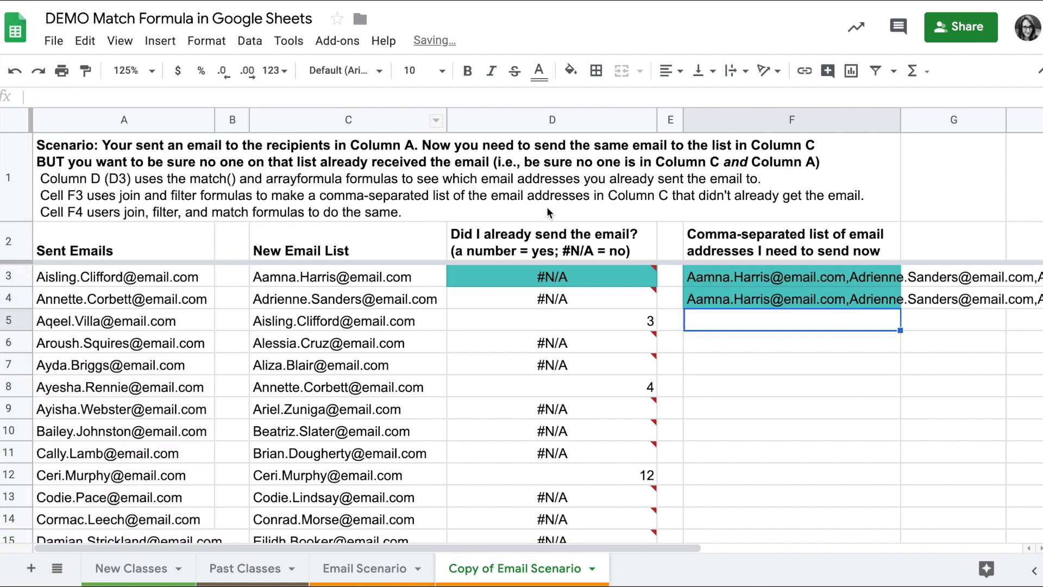
pyautogui.click(748, 298)
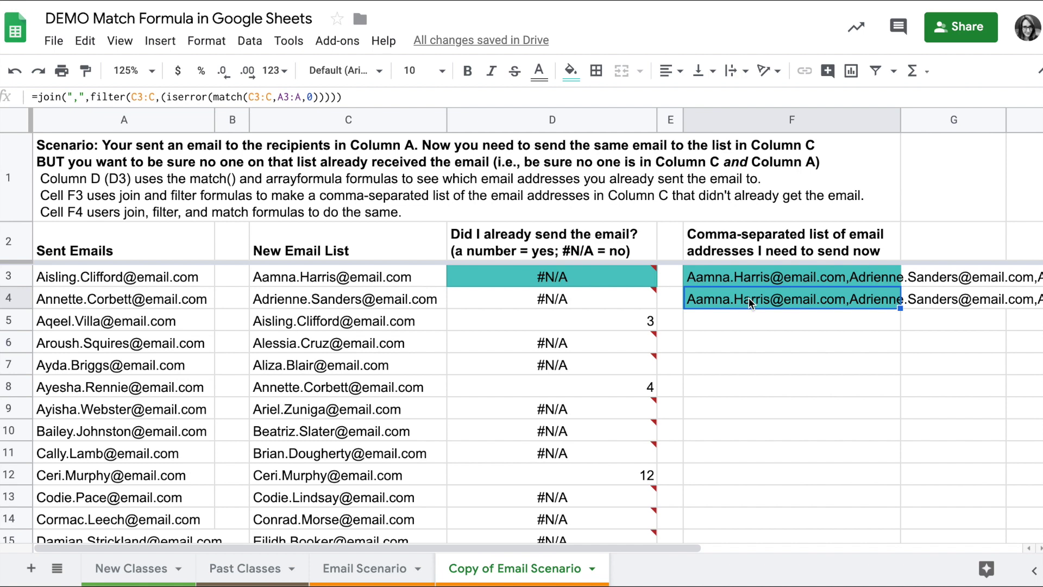
pyautogui.click(347, 120)
pyautogui.click(136, 116)
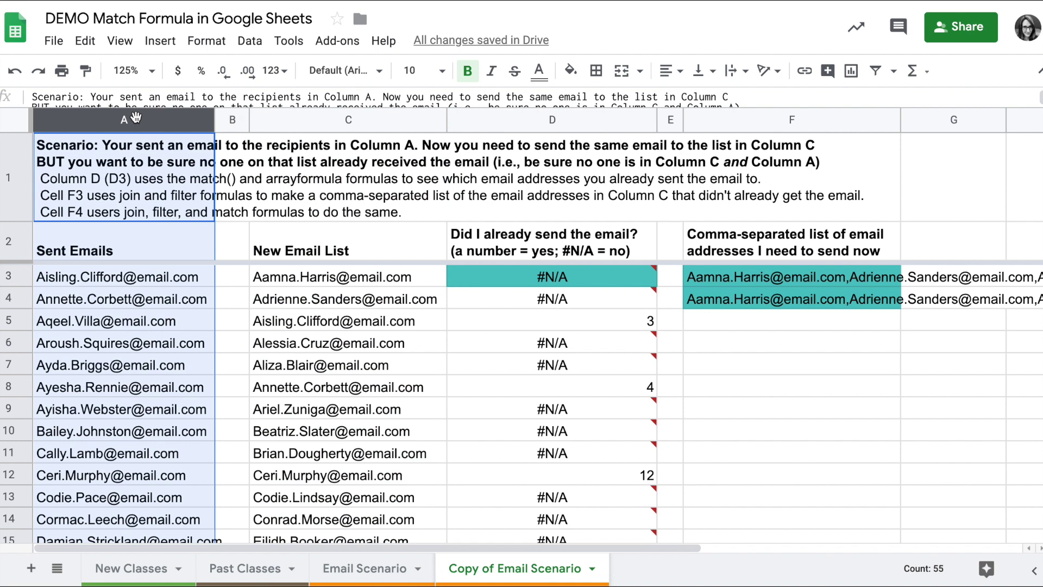
pyautogui.click(343, 117)
pyautogui.click(750, 304)
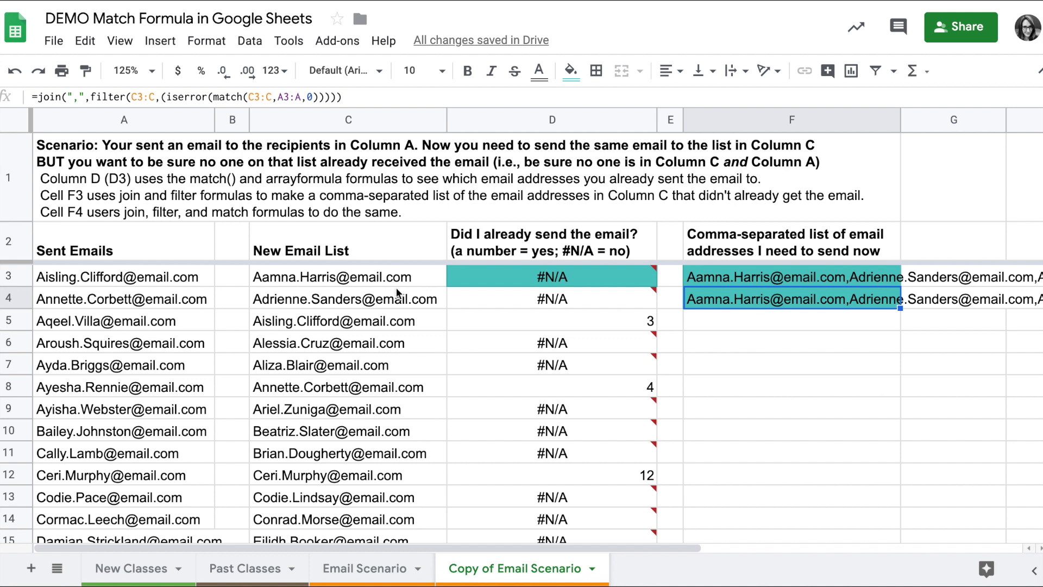
pyautogui.click(332, 322)
pyautogui.keyDown('ctrl'); pyautogui.click(155, 277); pyautogui.keyUp('ctrl')
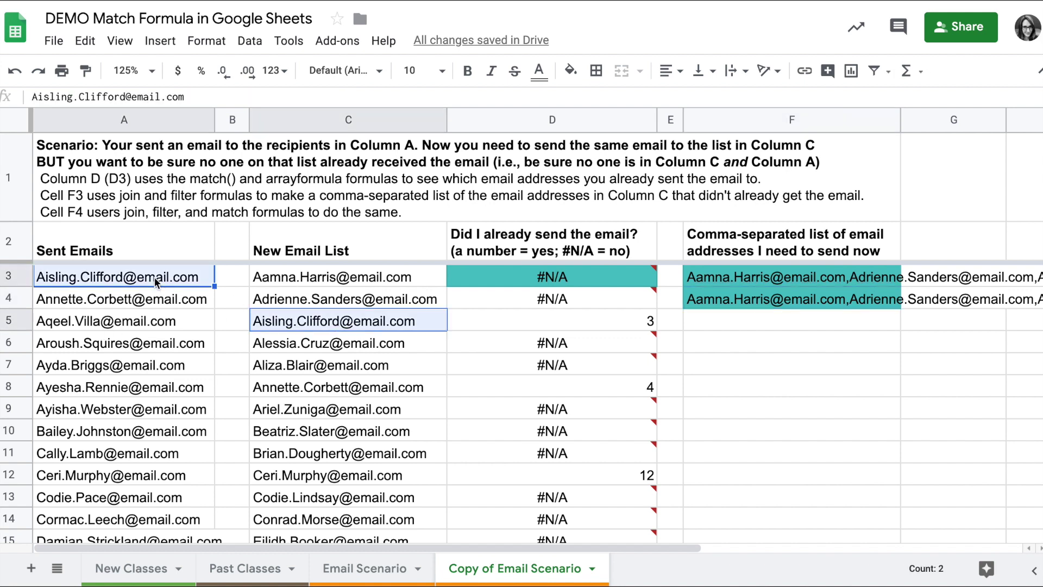